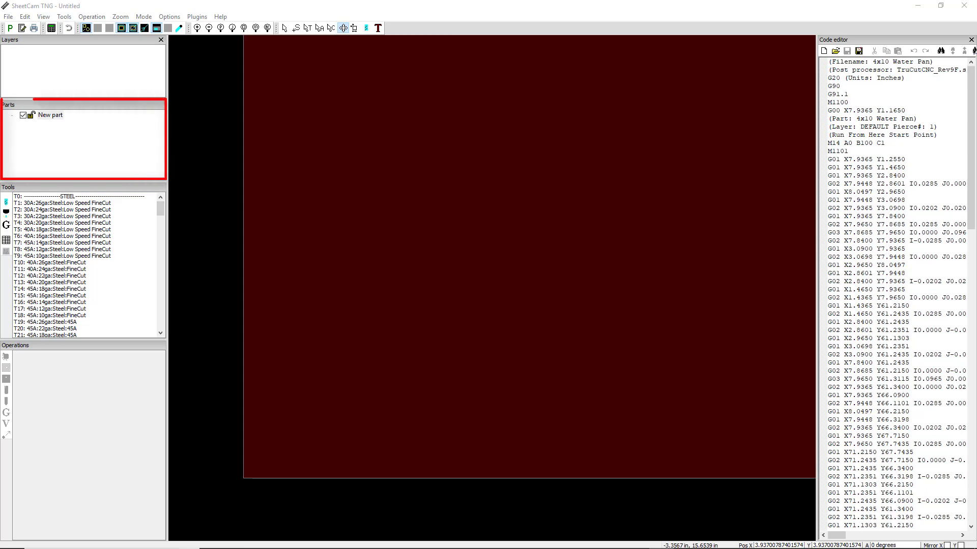
- Look through the full cutting tool list, from the steel tools to the specialty tools, and the available menu commands
scroll(84, 265, "down", 7)
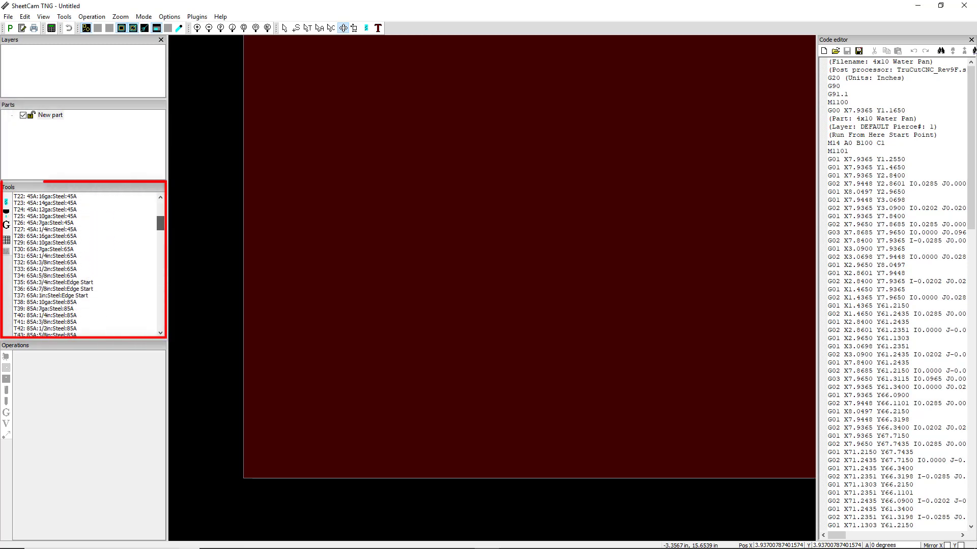
scroll(84, 264, "down", 20)
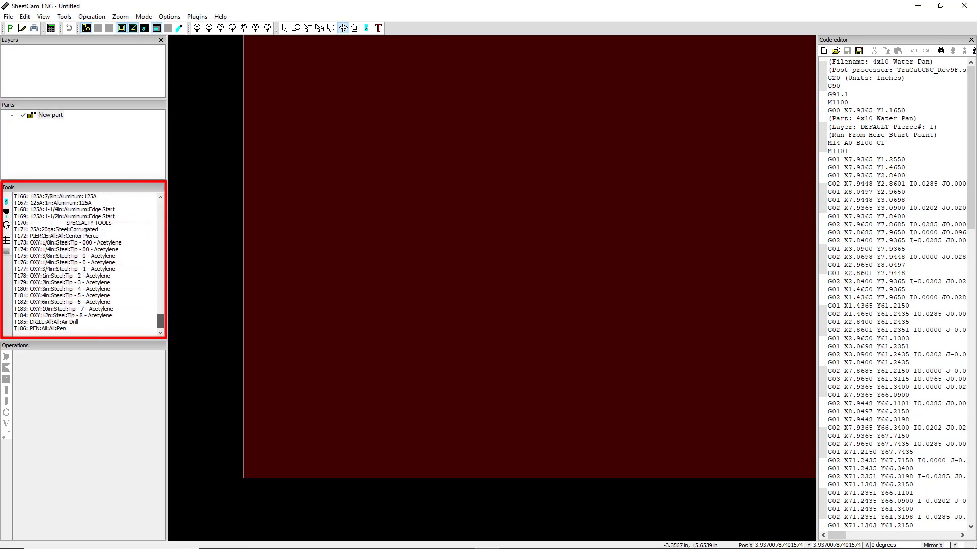
scroll(84, 265, "up", 20)
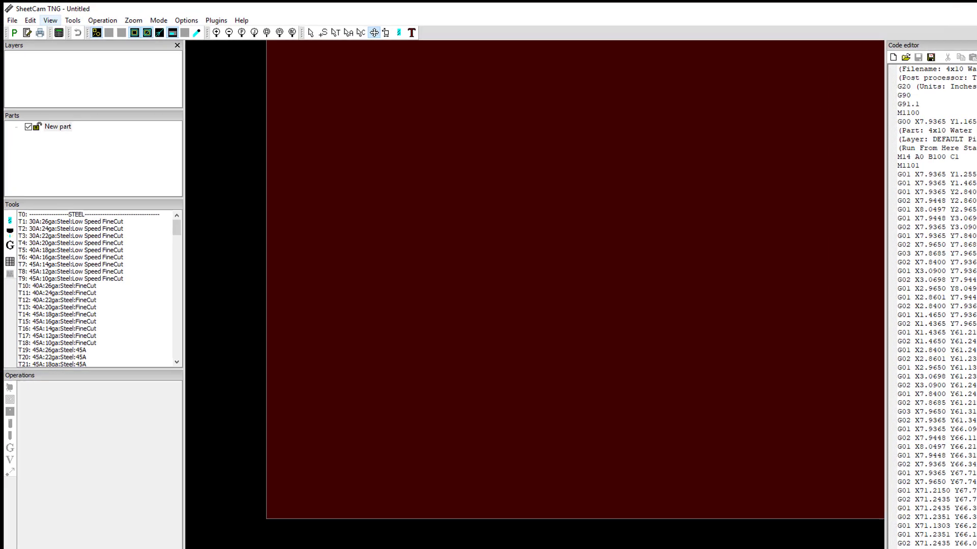
left_click(50, 20)
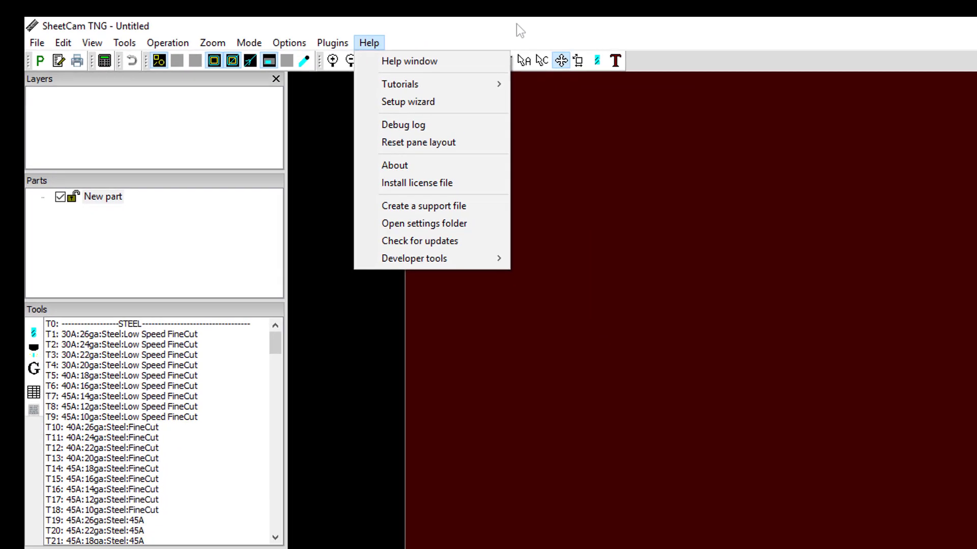
left_click(674, 41)
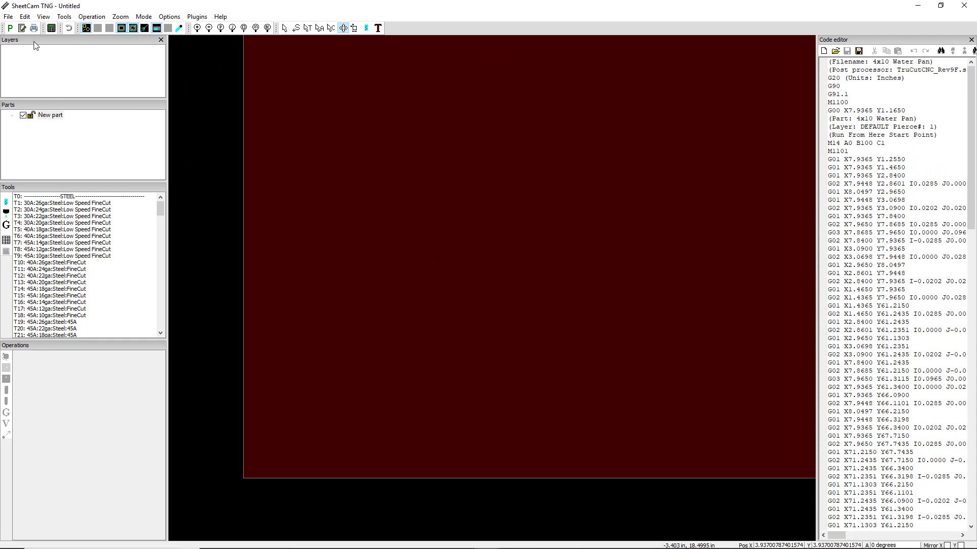
- Import the drawing Anchor.dxf with inch scaling, lower-left drawing position and the drawing name as part name
left_click(8, 19)
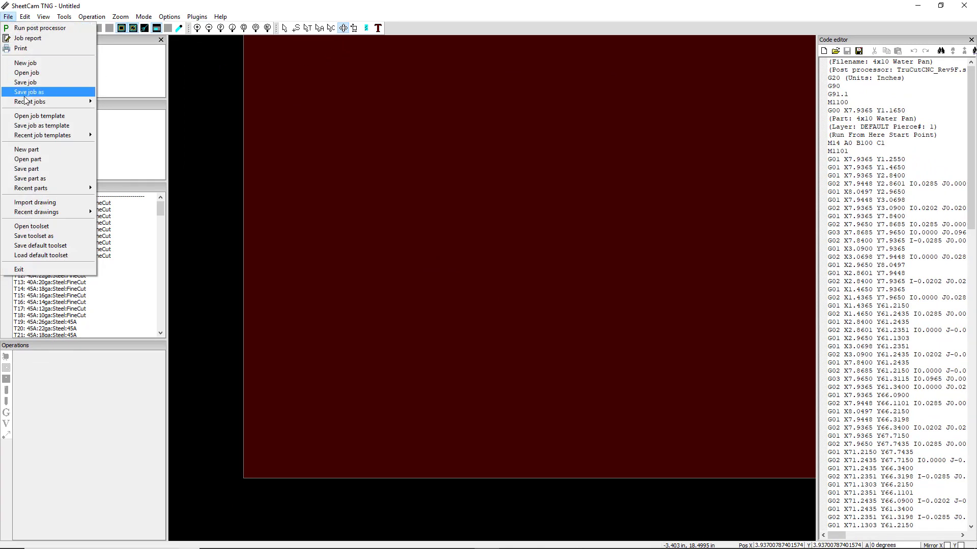
left_click(28, 203)
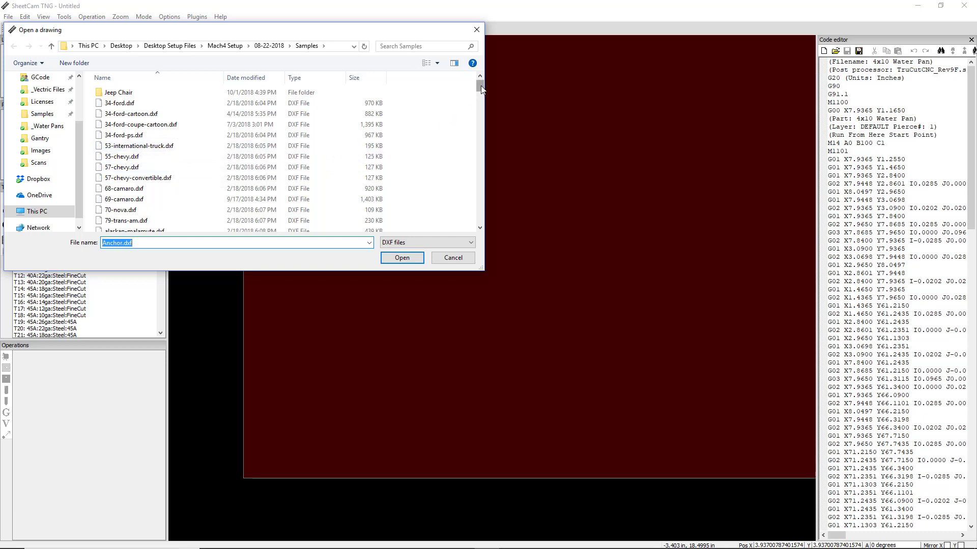
scroll(481, 88, "down", 1)
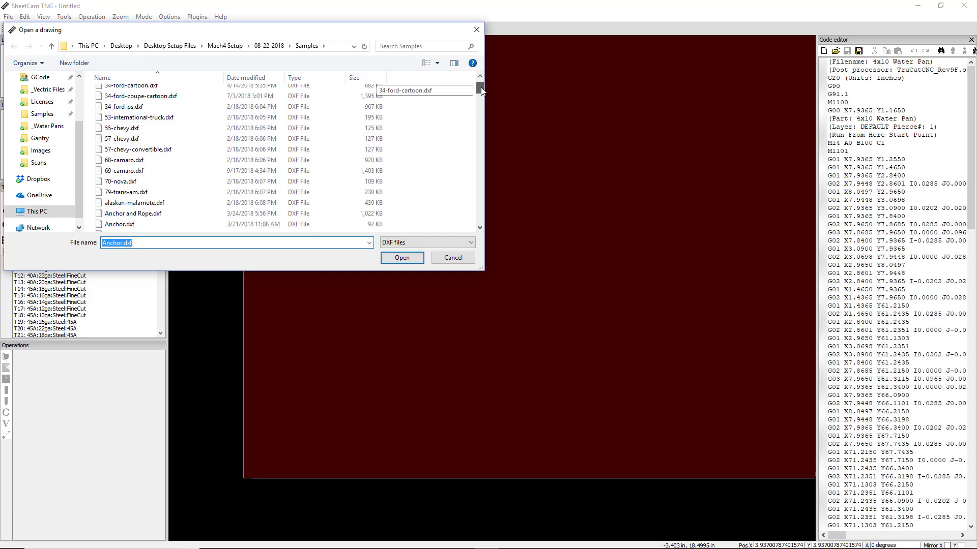
left_click(131, 218)
left_click(402, 258)
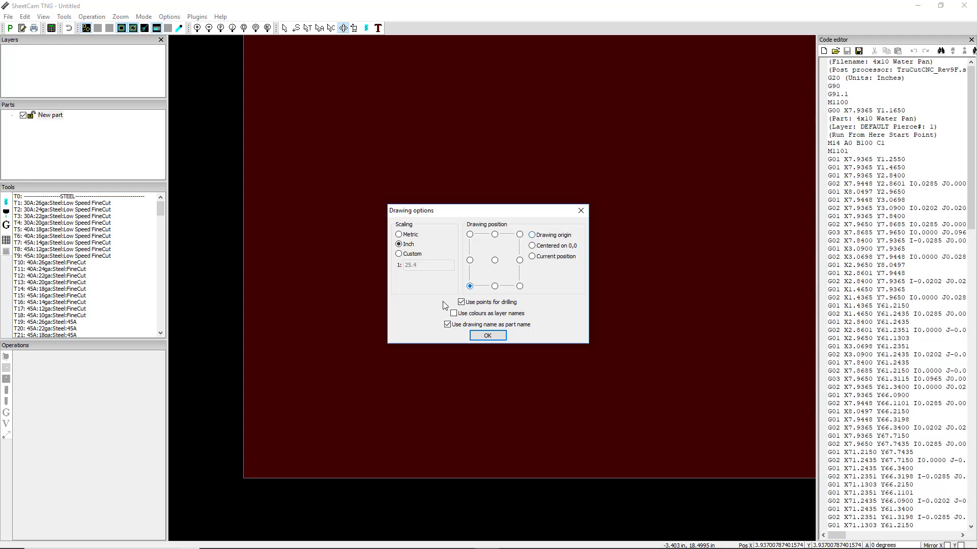
left_click(492, 340)
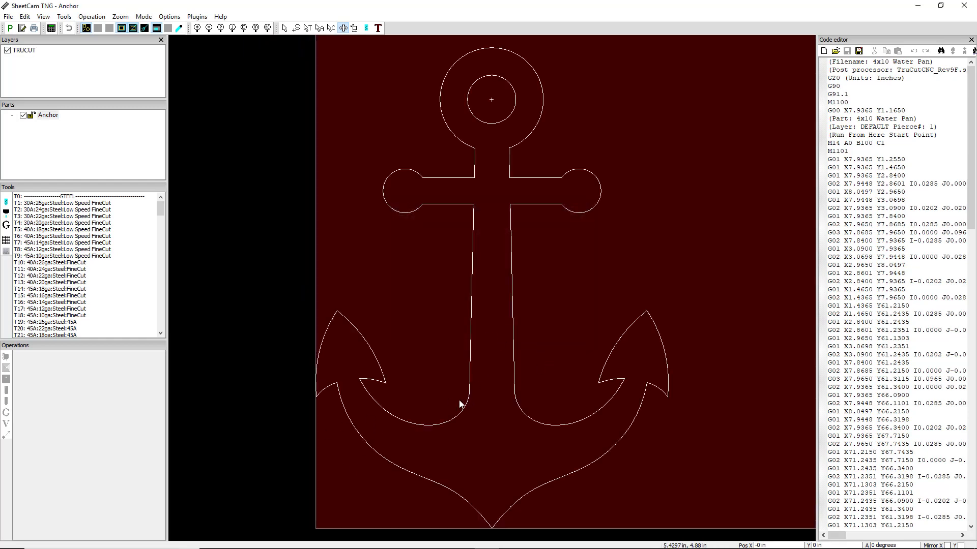
- Start a jet cutting operation for the anchor with the Outside Offset contour method on the TRUCUT layer
scroll(524, 401, "down", 1)
scroll(523, 402, "down", 1)
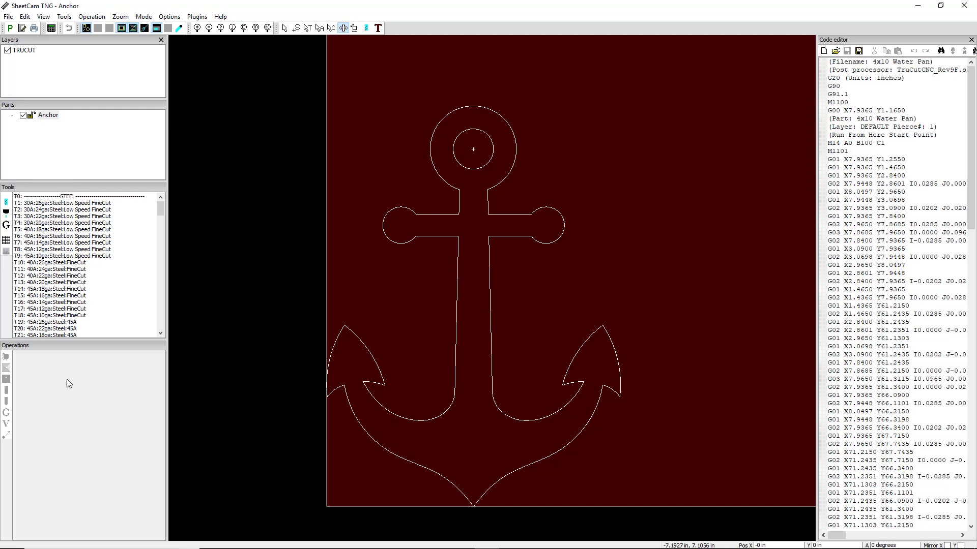
left_click(297, 28)
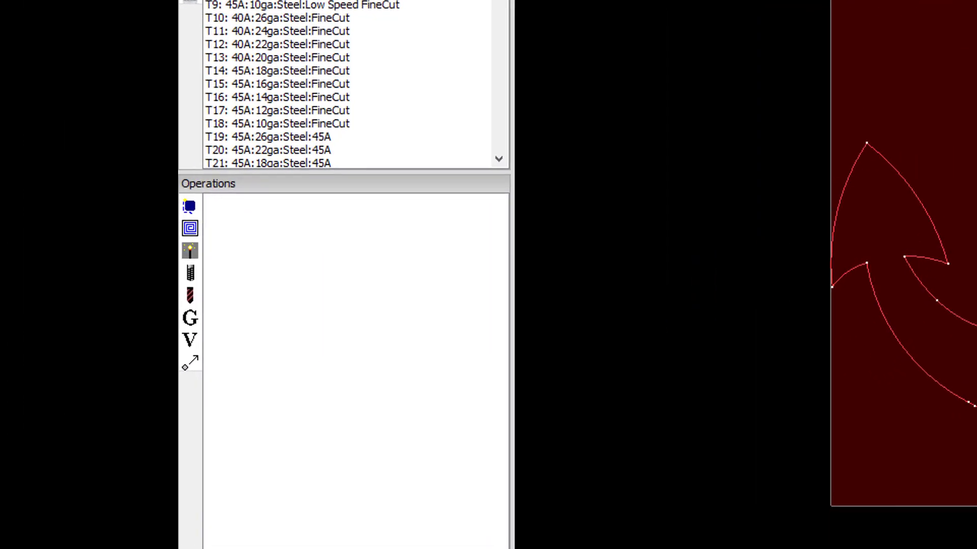
left_click(189, 250)
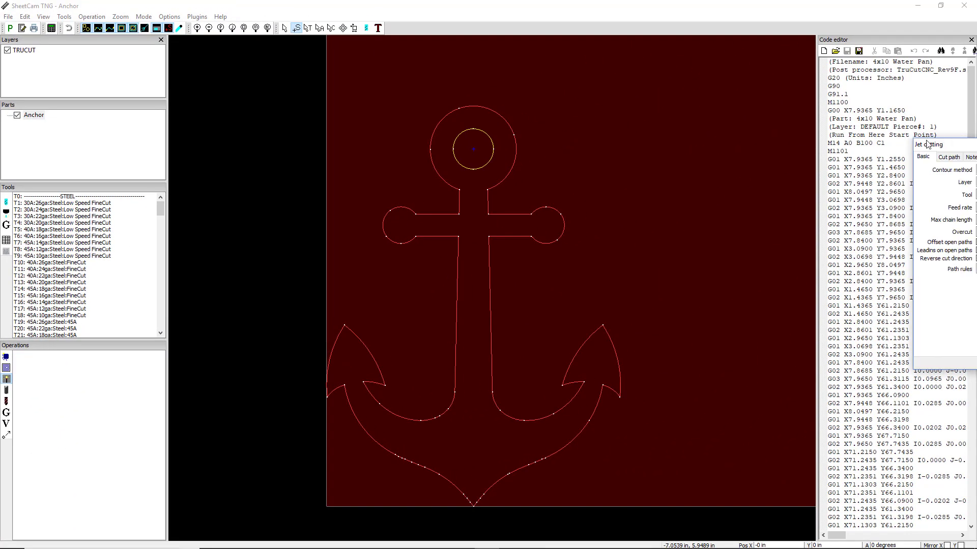
left_click_drag(926, 144, 432, 124)
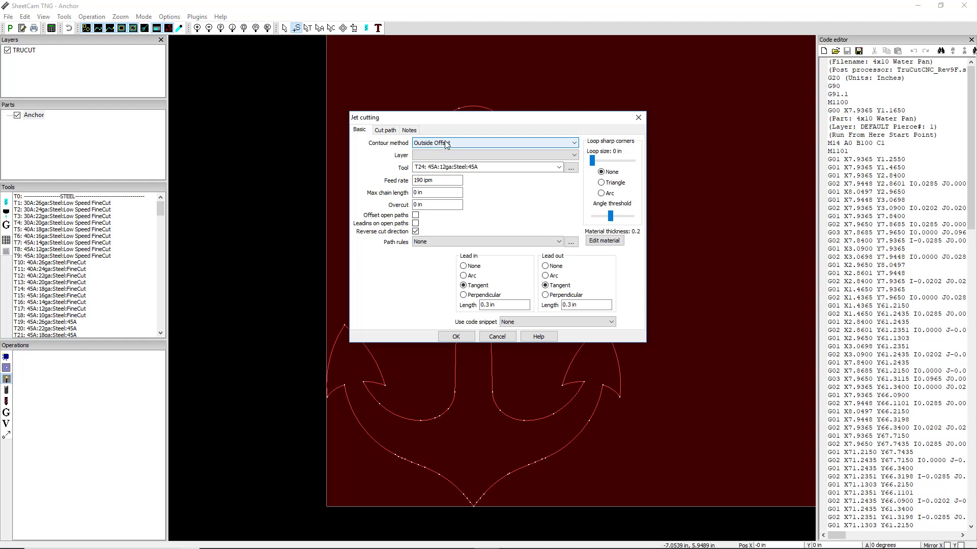
left_click(464, 144)
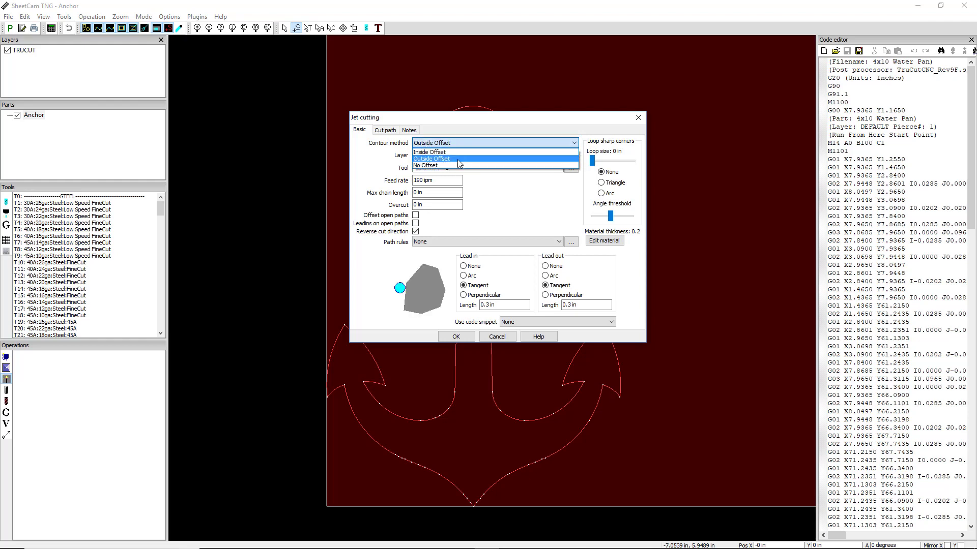
left_click(456, 160)
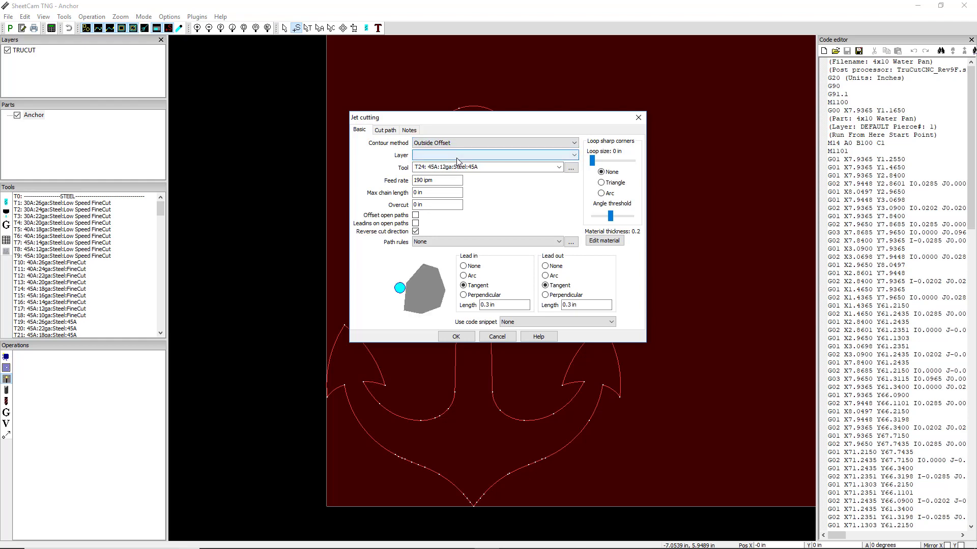
left_click_drag(477, 124, 246, 123)
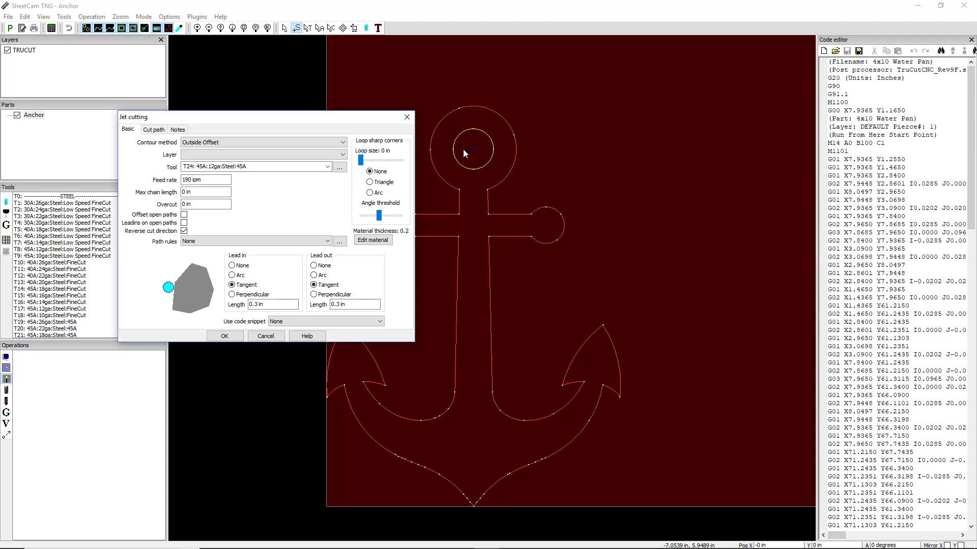
left_click(343, 156)
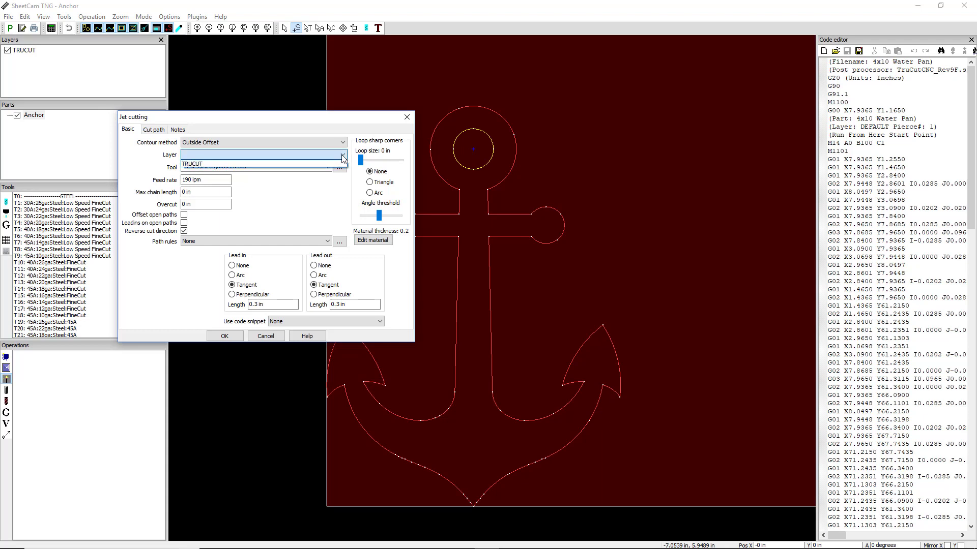
left_click(313, 163)
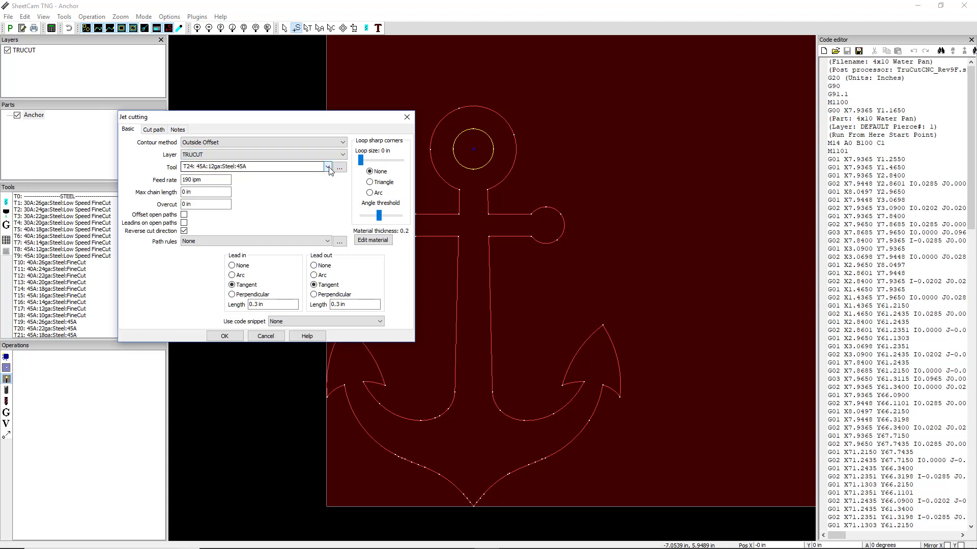
- Assign tool T26: 45A:7ga:Steel:45A to the jet cutting operation and create the operation
left_click(327, 167)
scroll(325, 216, "up", 2)
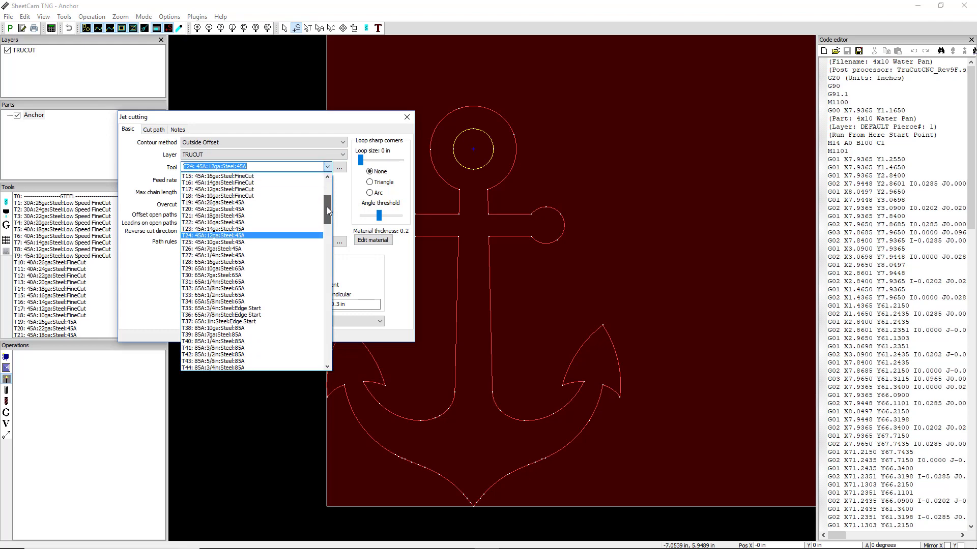
scroll(325, 213, "up", 3)
scroll(326, 208, "down", 2)
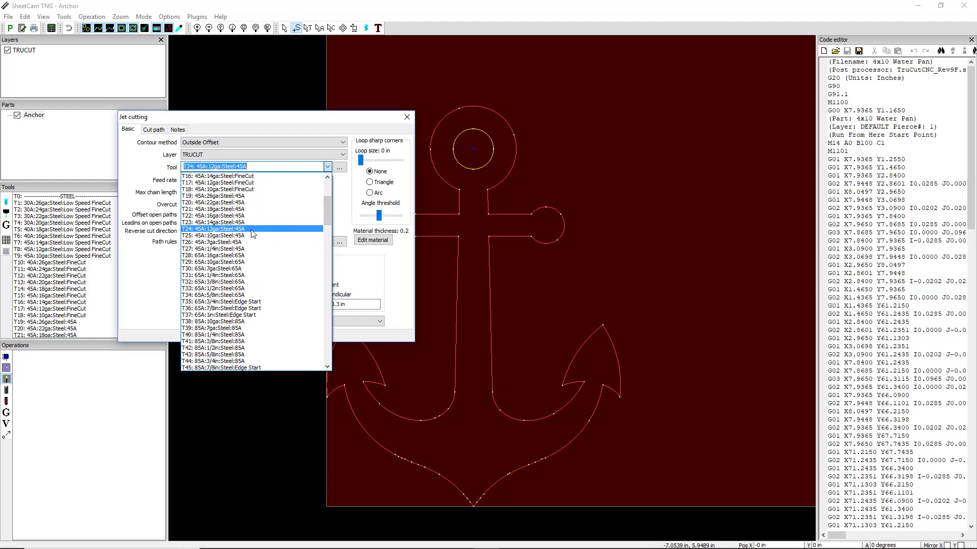
left_click(243, 242)
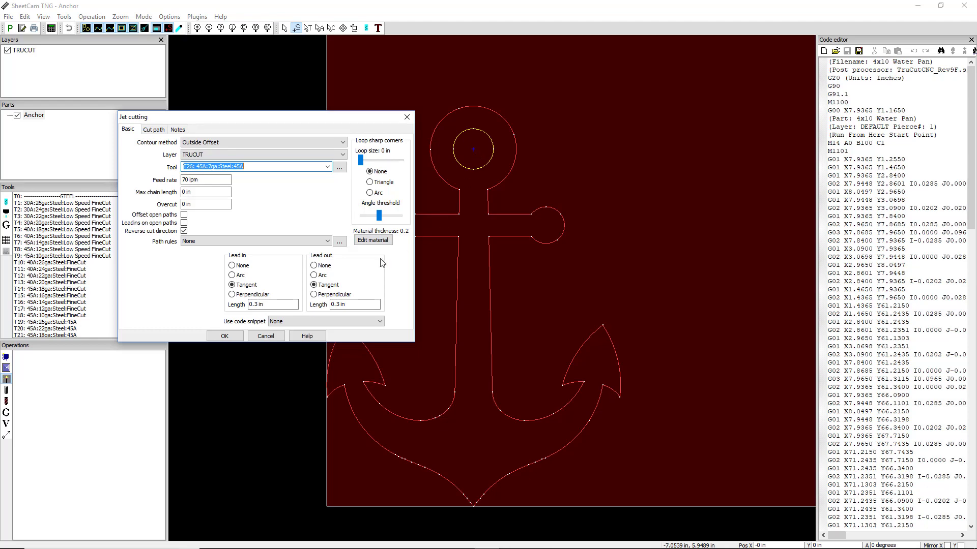
left_click(224, 336)
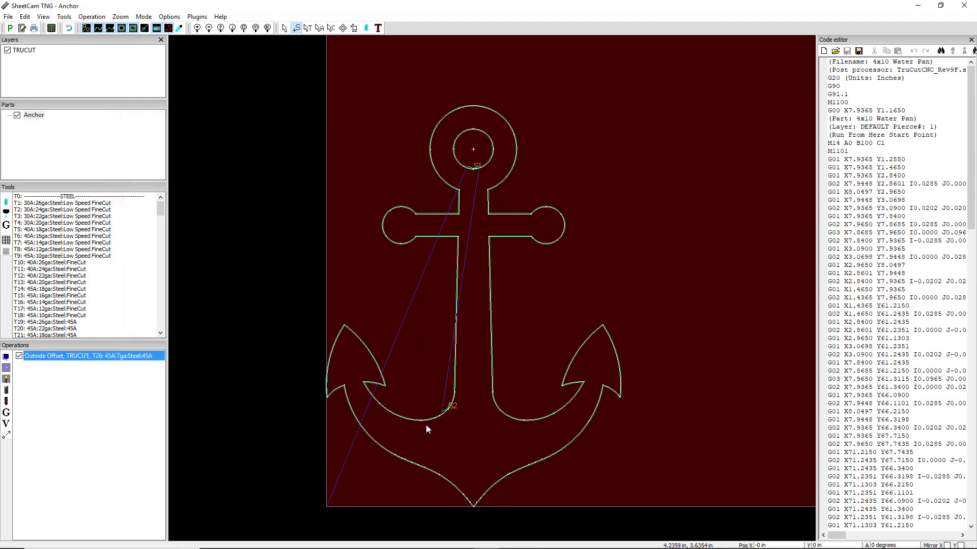
- Move the outer contour's start point to the inner barb tip of the anchor's left fluke
scroll(443, 417, "up", 4)
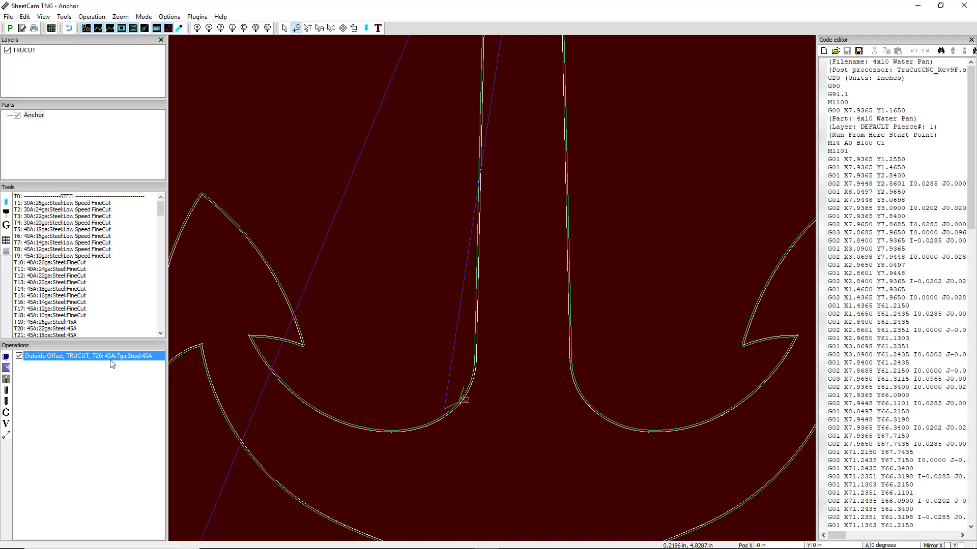
left_click(284, 28)
left_click(296, 29)
left_click(305, 349)
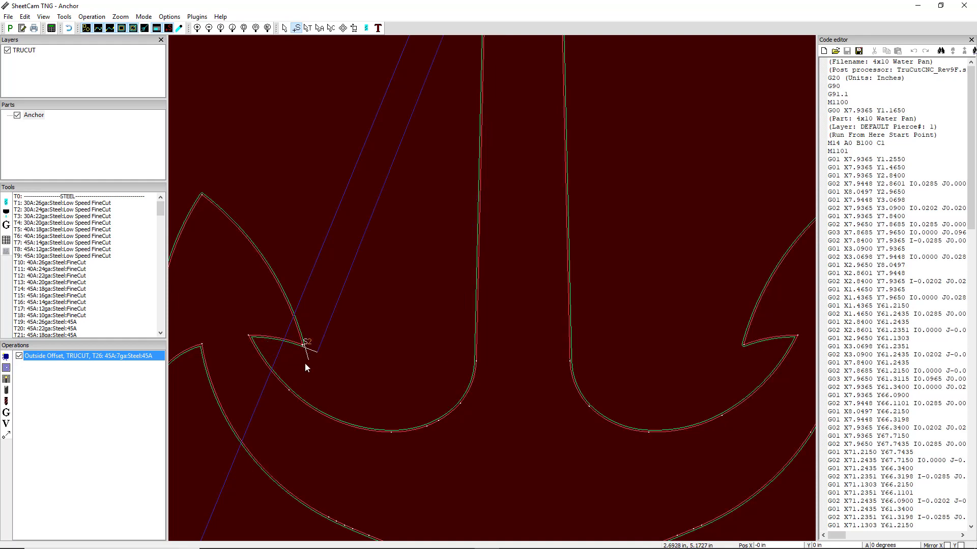
scroll(304, 363, "up", 2)
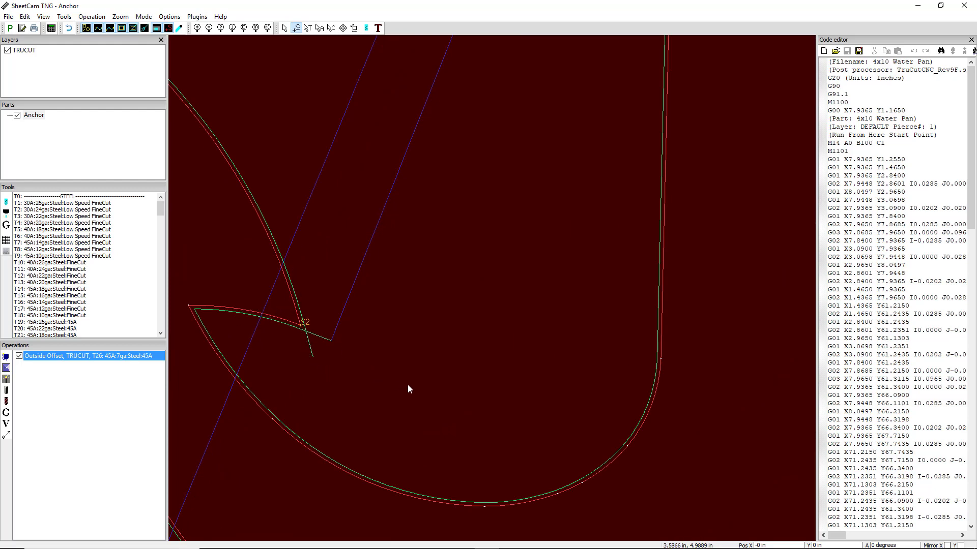
scroll(409, 385, "down", 3)
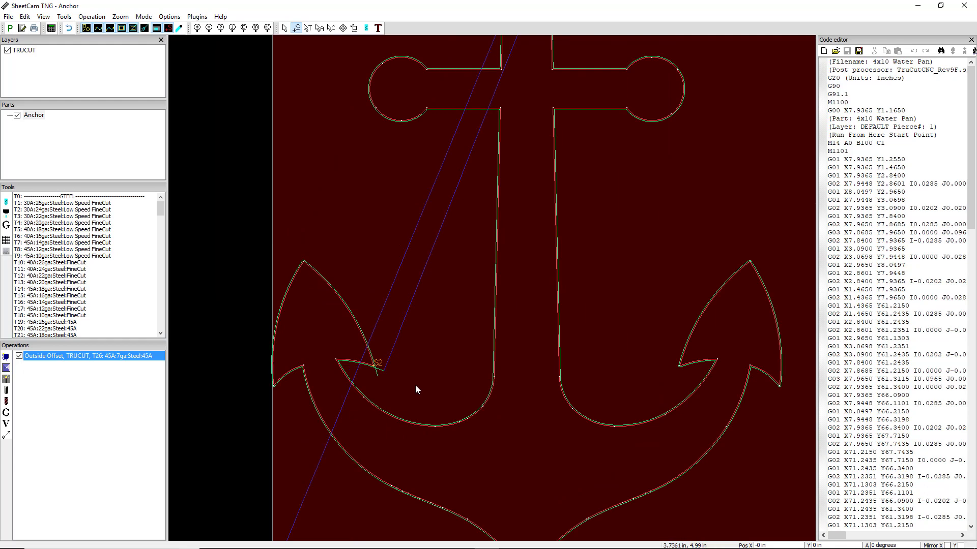
- Override the operation leads at the ring hole's start point with a perpendicular lead-in and a shorter arc lead-out
scroll(415, 385, "down", 2)
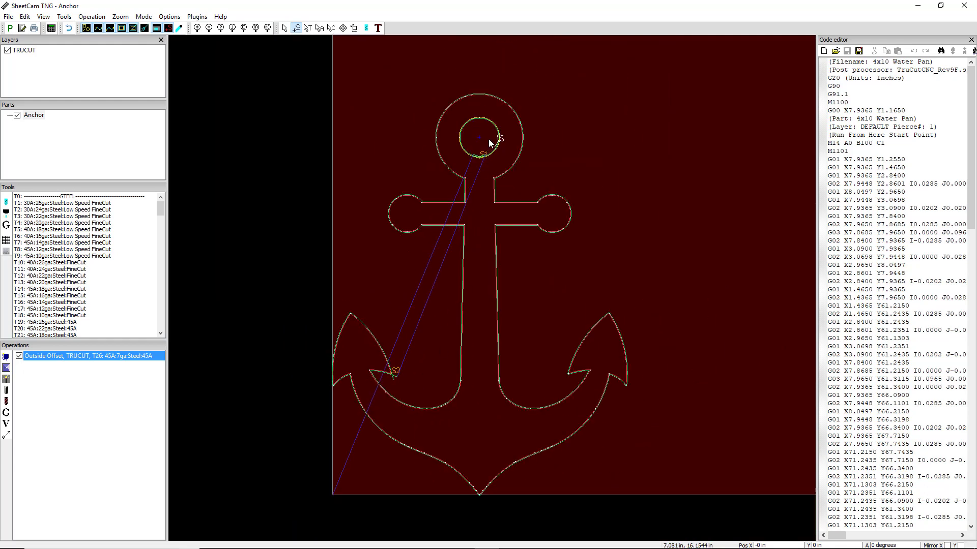
scroll(488, 139, "up", 3)
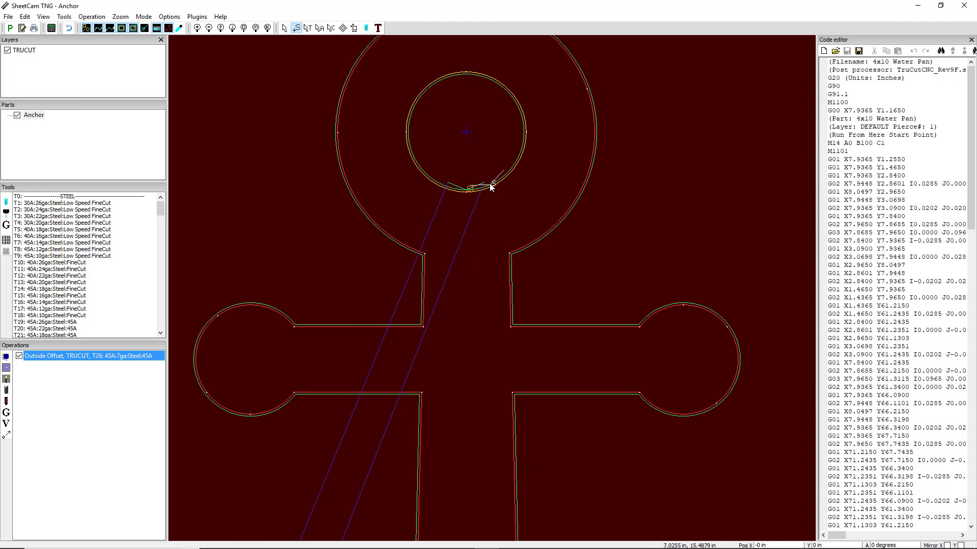
scroll(468, 190, "up", 1)
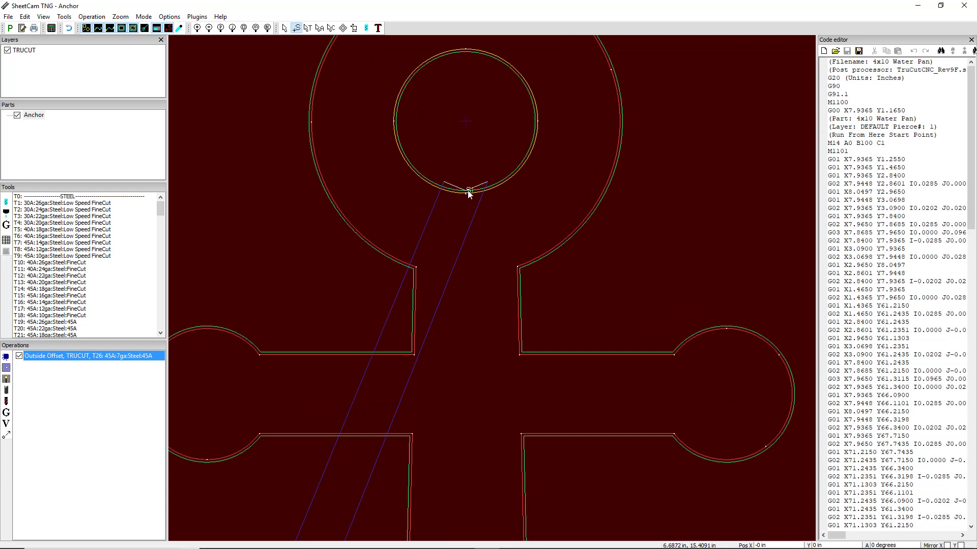
left_click(467, 190)
right_click(467, 190)
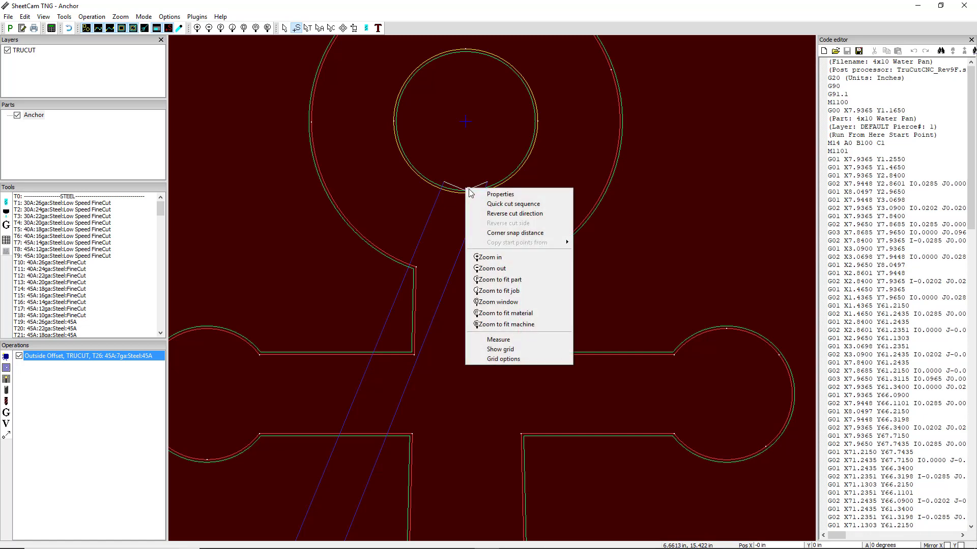
left_click(481, 196)
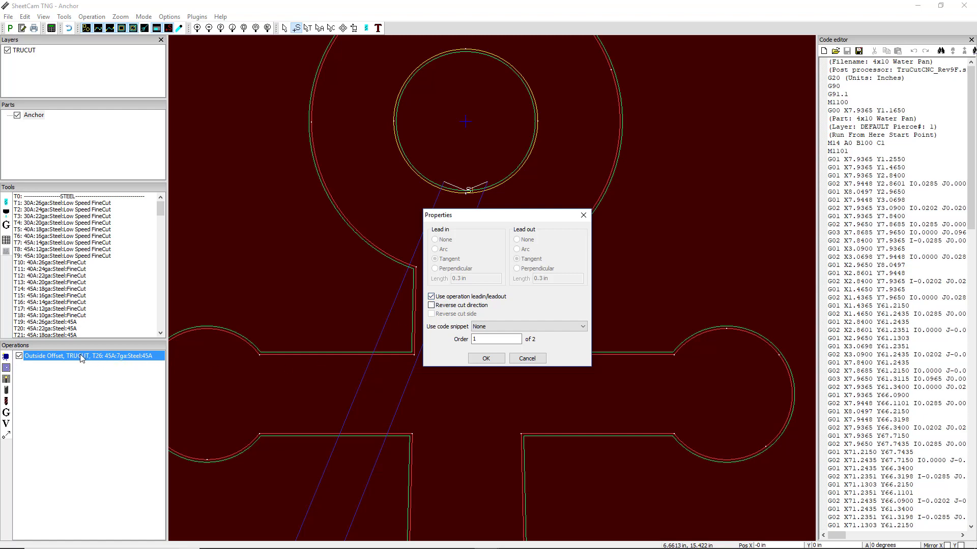
left_click(431, 297)
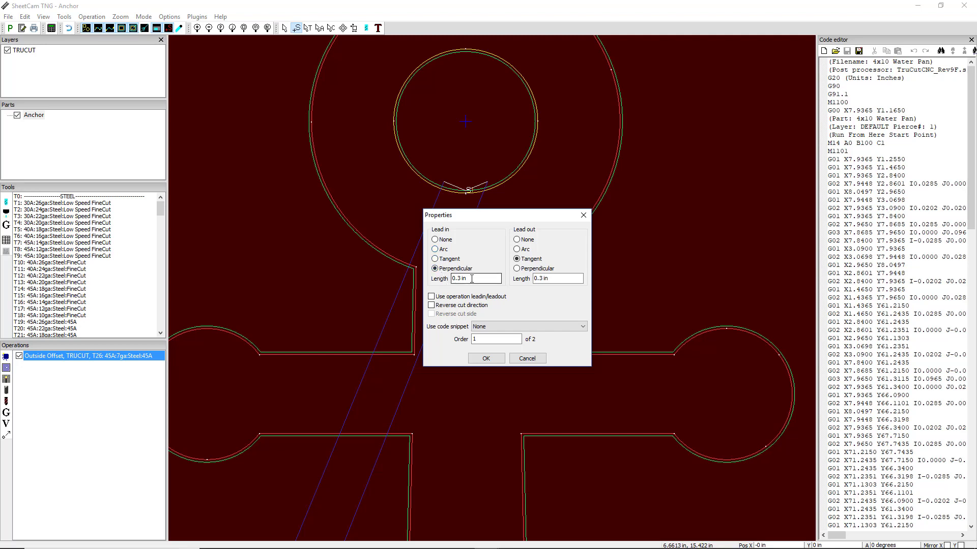
left_click(516, 250)
double_click(550, 278)
type(".0")
left_click(486, 359)
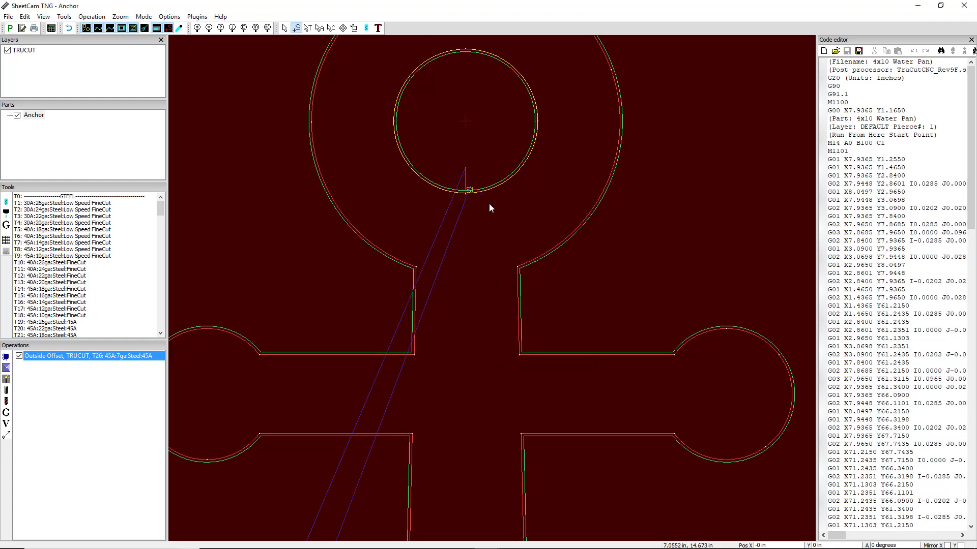
scroll(466, 200, "up", 5)
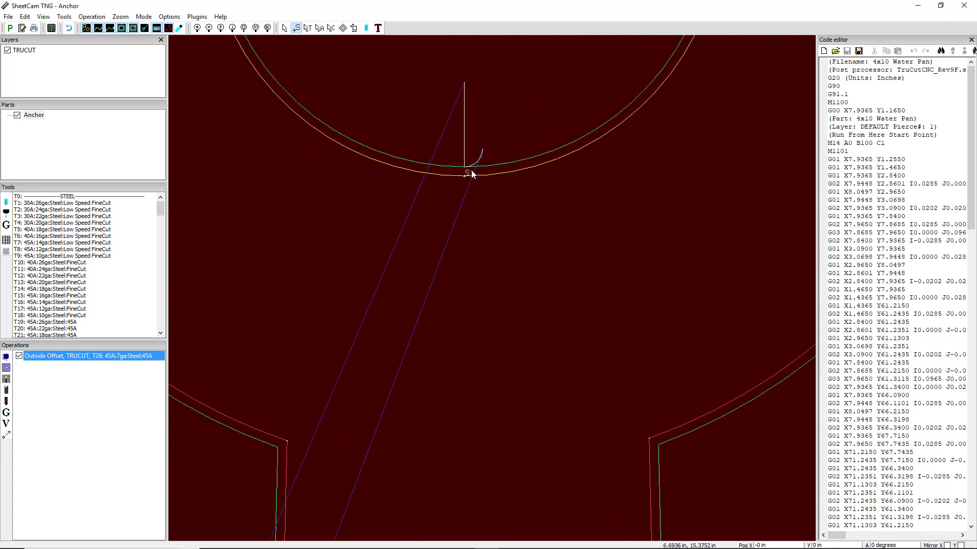
- Post-process the anchor job and save its G-code as Anchor.tap in the GCode folder
scroll(490, 274, "down", 2)
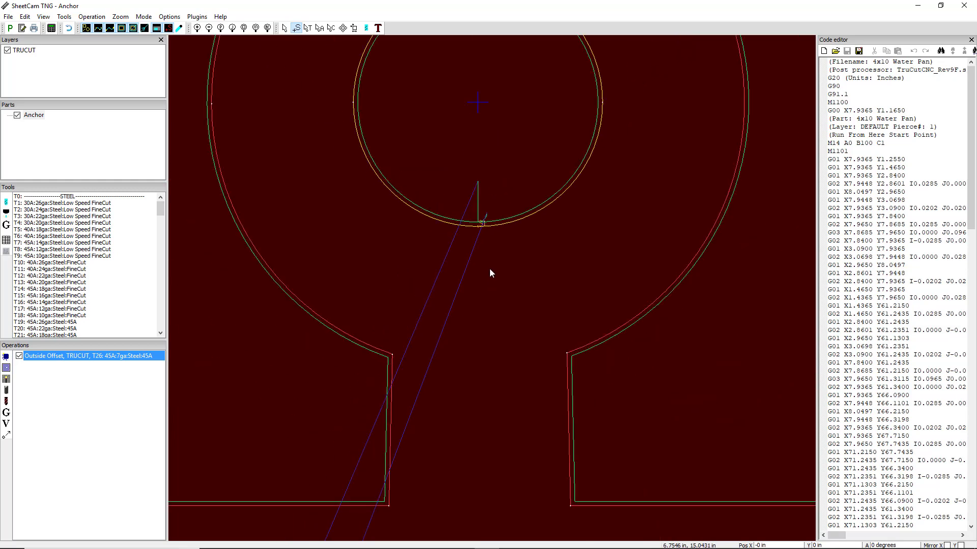
scroll(489, 269, "down", 2)
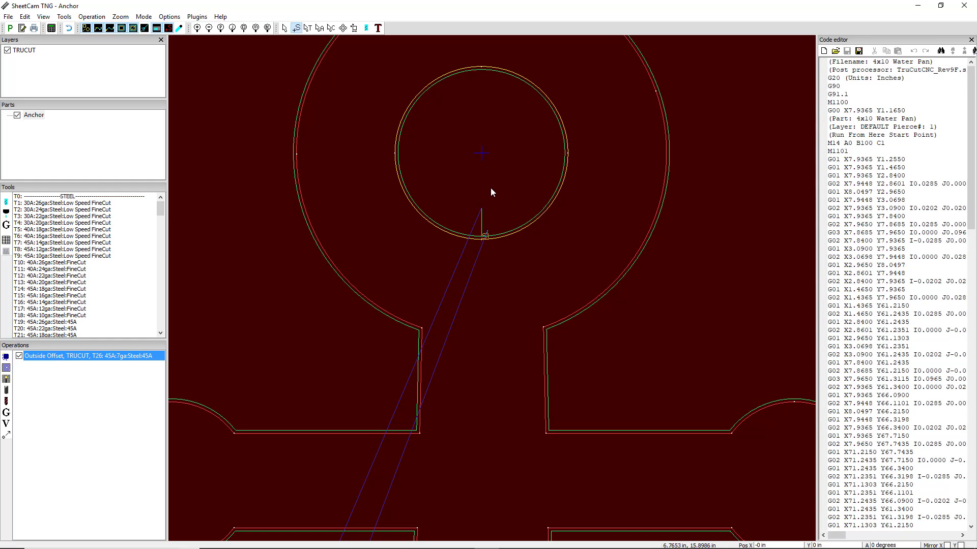
scroll(486, 202, "down", 5)
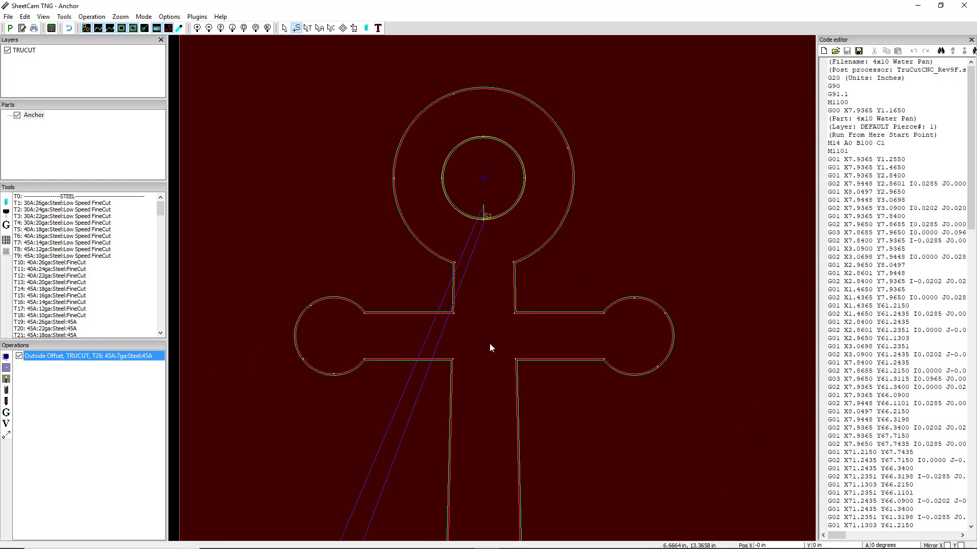
scroll(465, 481, "up", 4)
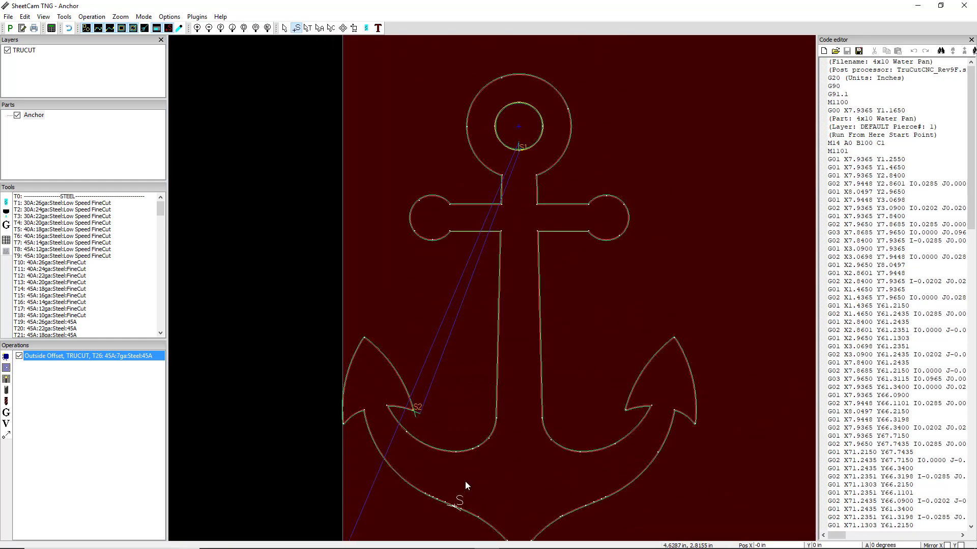
scroll(510, 355, "down", 2)
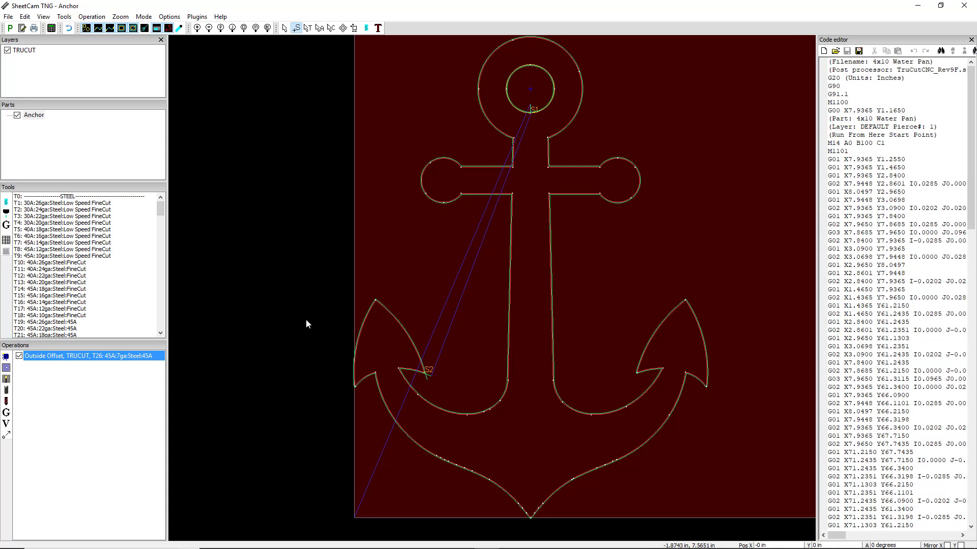
left_click(7, 29)
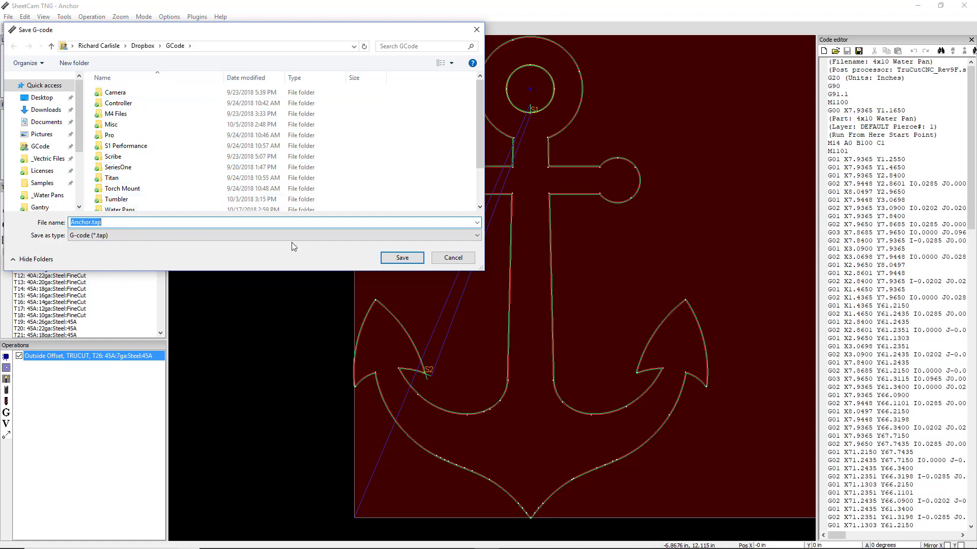
left_click(402, 259)
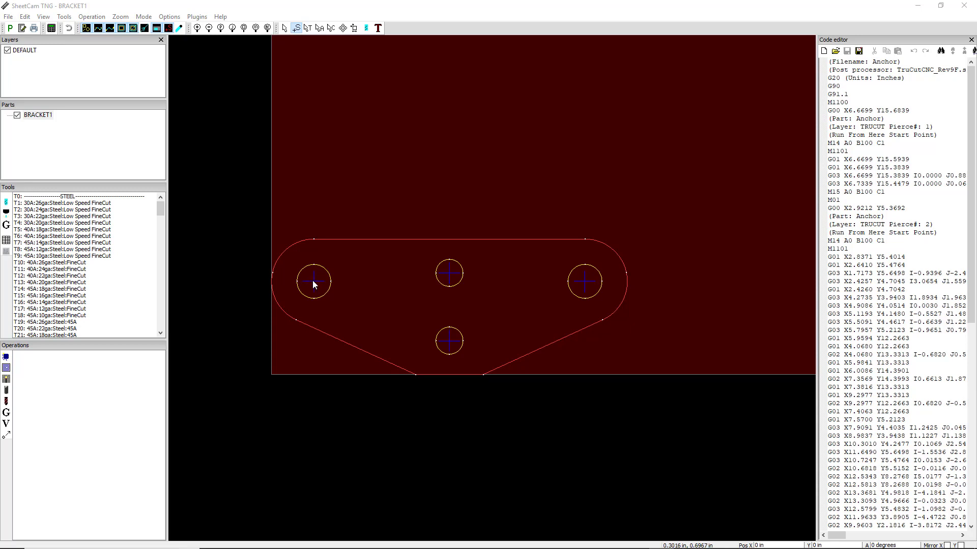
- Move the bracket's left hole contour to a new layer named HOLES
left_click(330, 28)
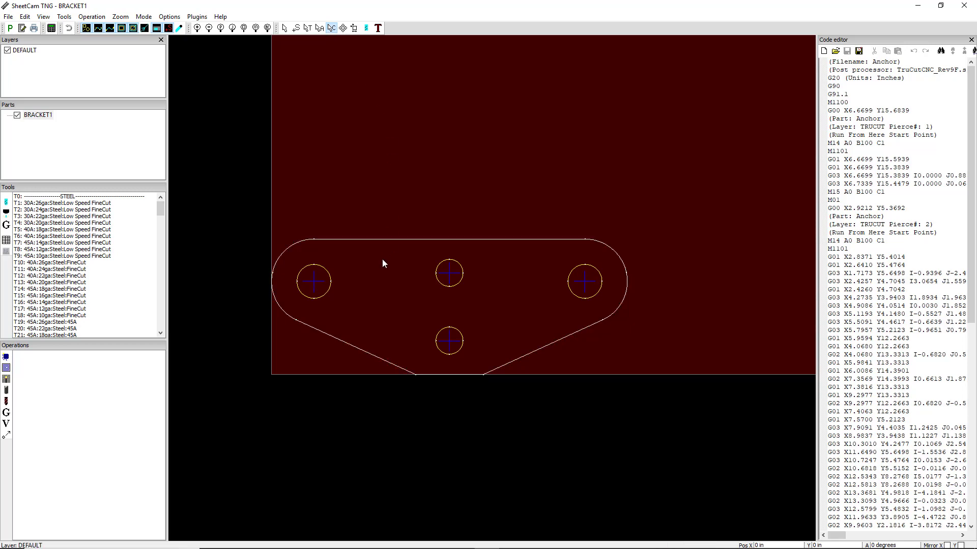
right_click(332, 279)
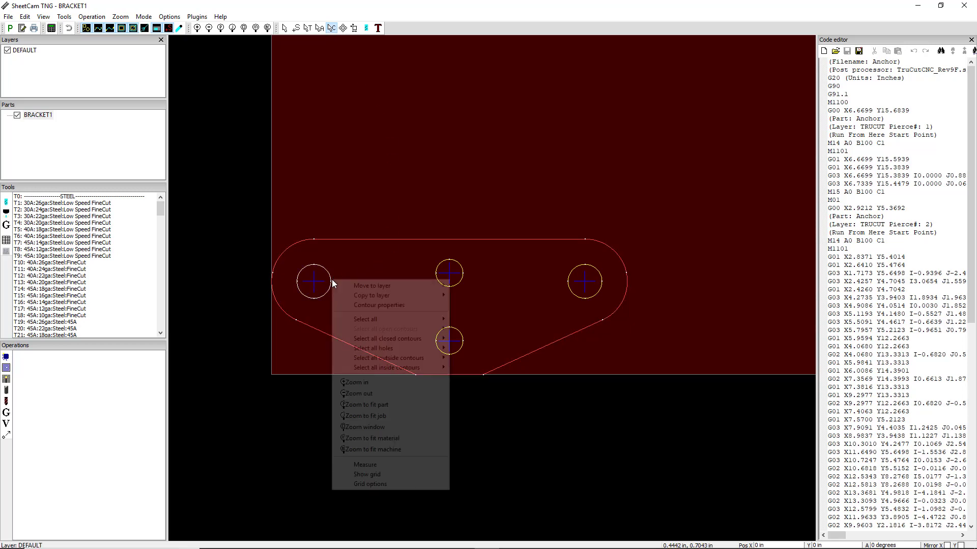
mouse_move(410, 288)
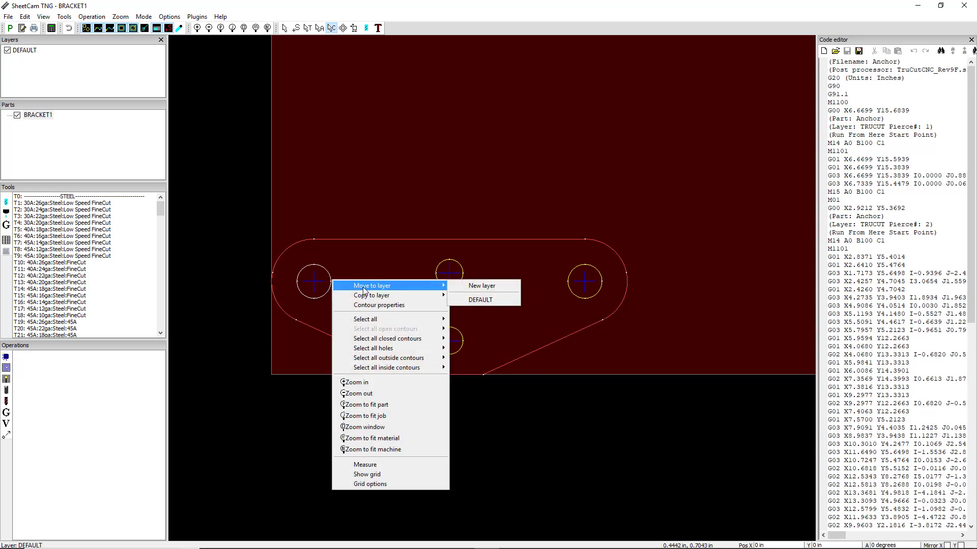
left_click(474, 285)
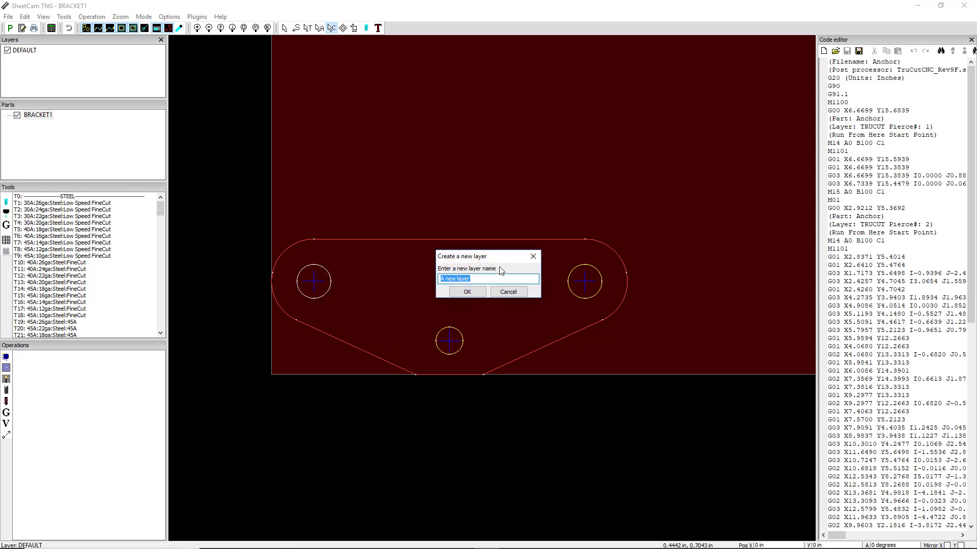
type("hO")
type("S")
left_click(464, 291)
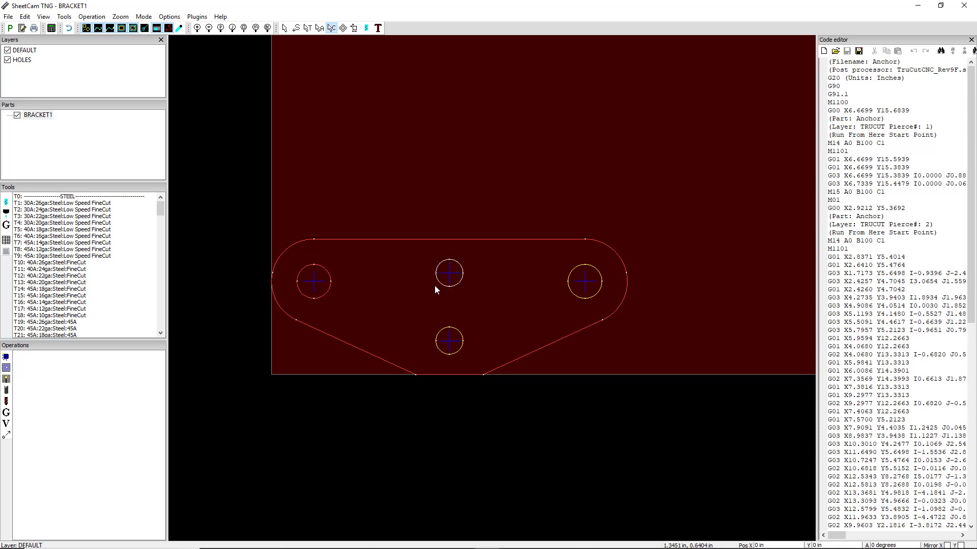
- Move the two middle holes and the right hole of the bracket to the HOLES layer
left_click_drag(391, 258, 491, 361)
right_click(453, 346)
mouse_move(501, 143)
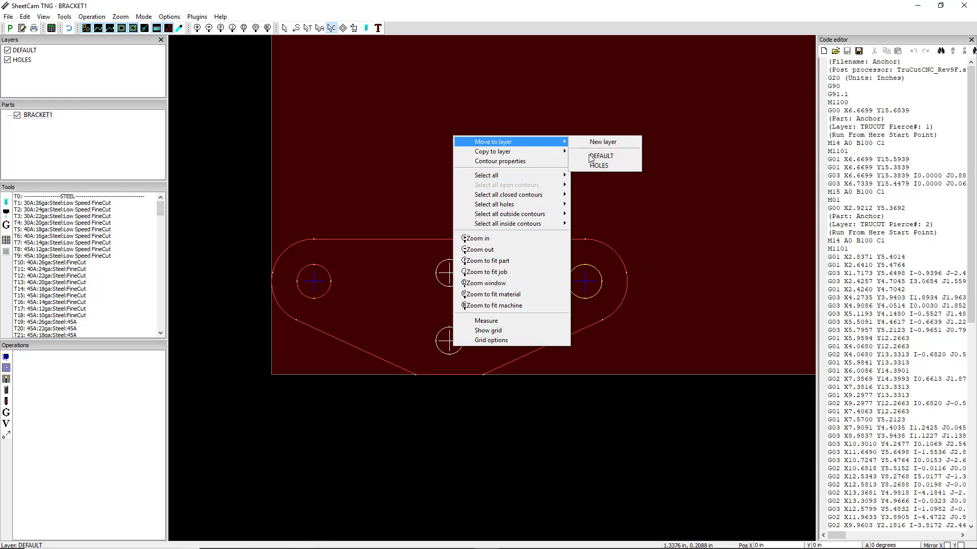
left_click(607, 166)
right_click(576, 294)
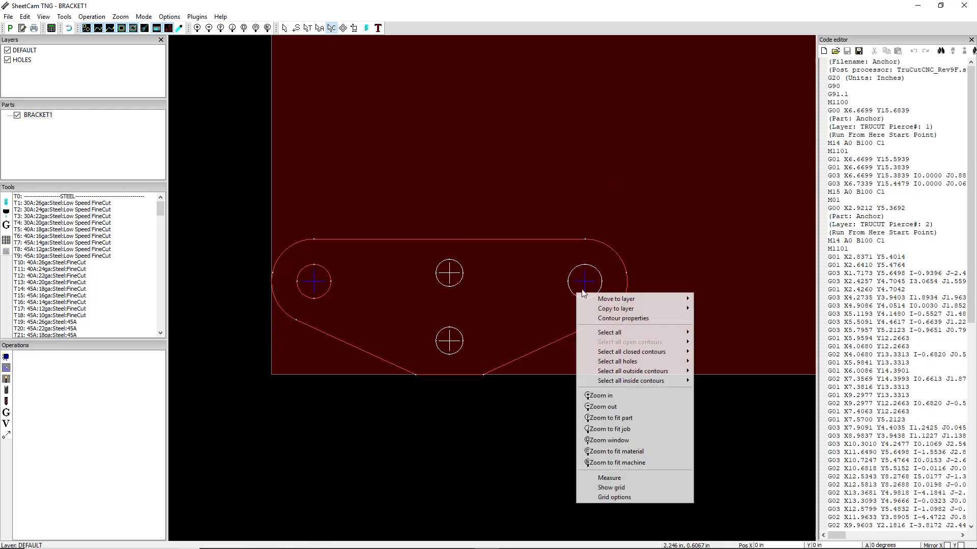
mouse_move(608, 295)
left_click(712, 322)
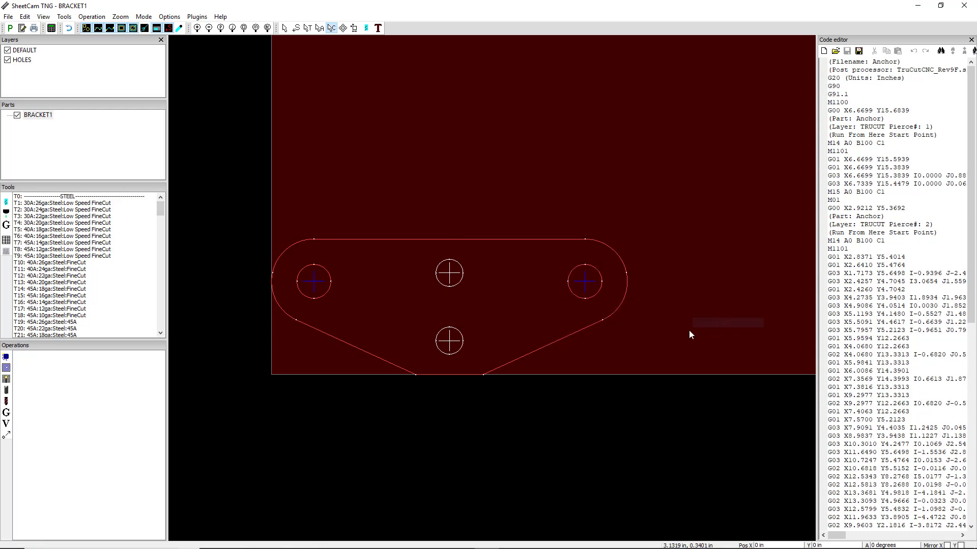
- Hide and show the HOLES and DEFAULT layers in turn to check which contours each one contains
left_click(7, 60)
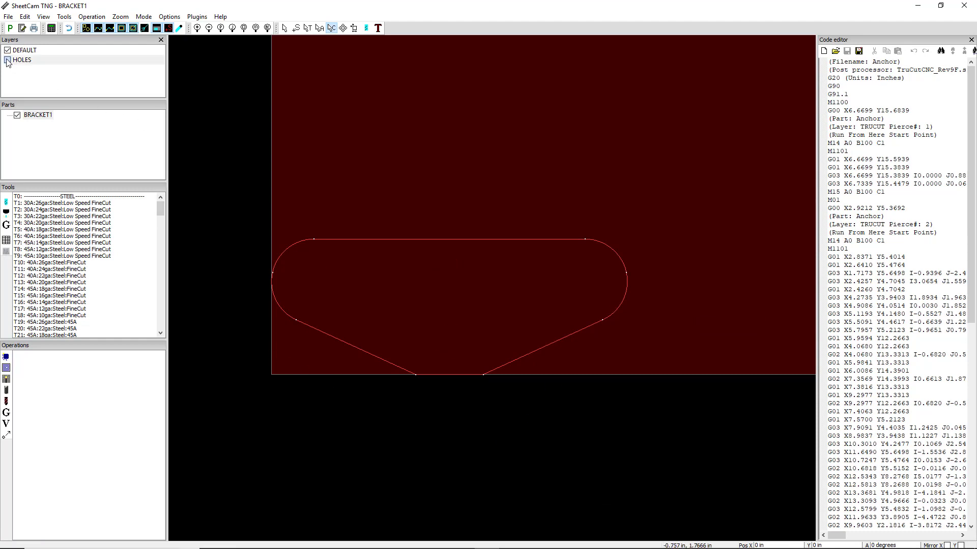
left_click(8, 60)
left_click(8, 60)
left_click(8, 60)
left_click(7, 51)
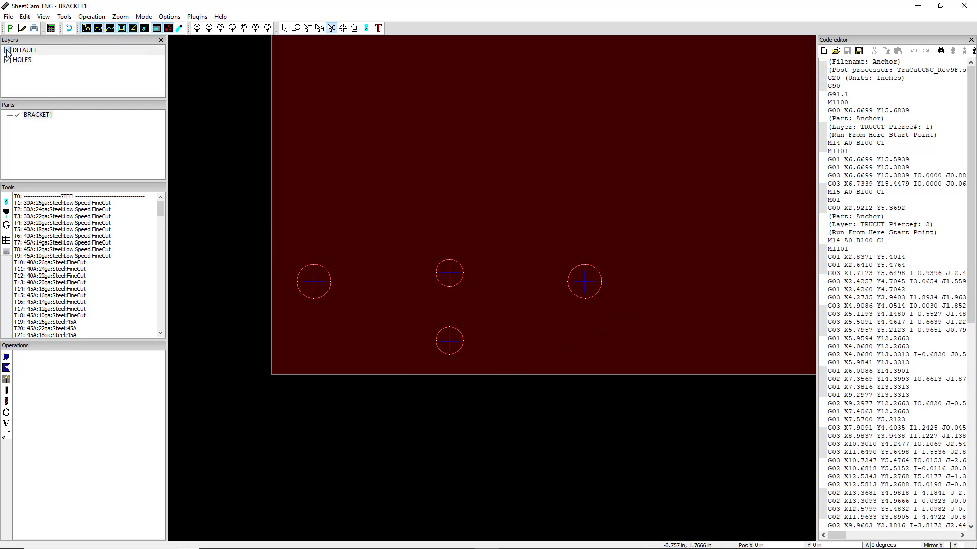
left_click(7, 50)
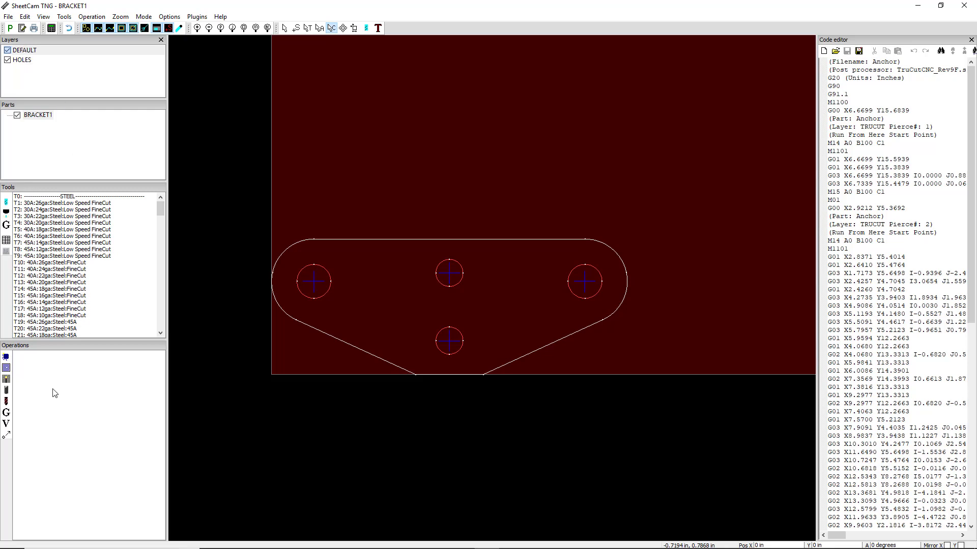
- Start a jet cutting operation with the Inside Offset contour method on the HOLES layer
left_click(6, 381)
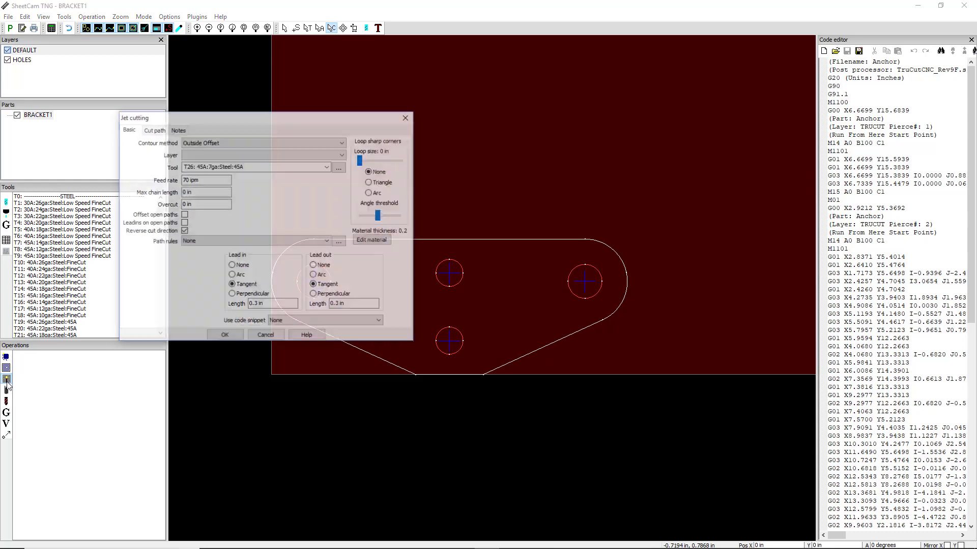
left_click(230, 143)
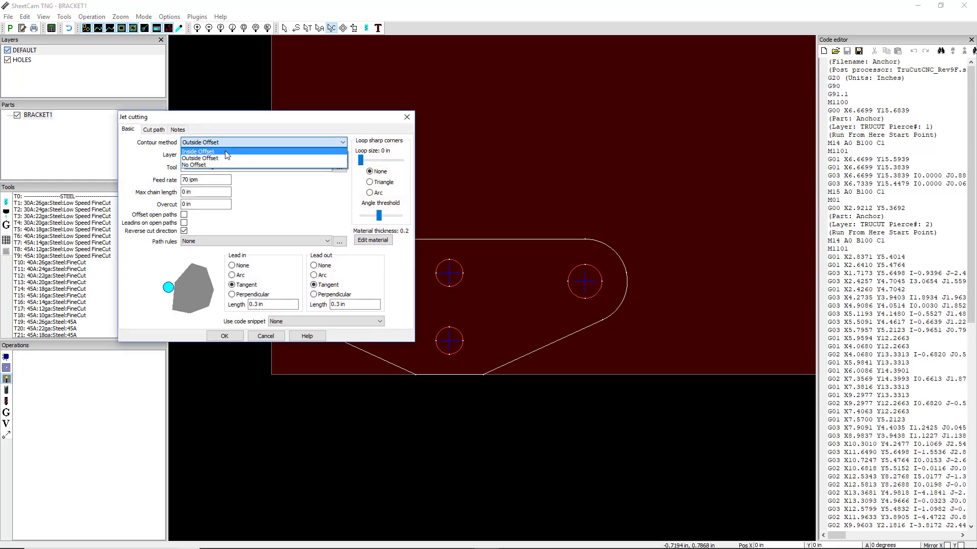
left_click(226, 152)
left_click(227, 154)
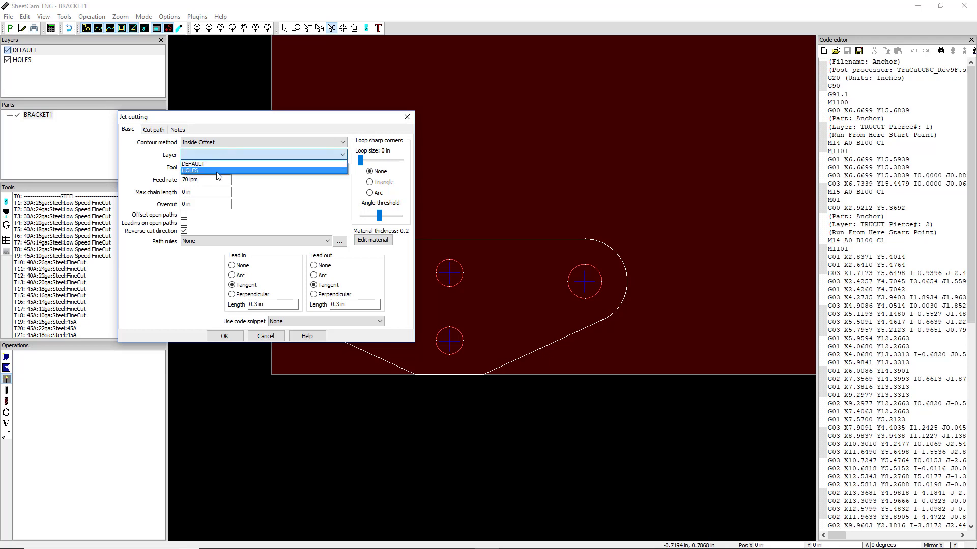
left_click(217, 172)
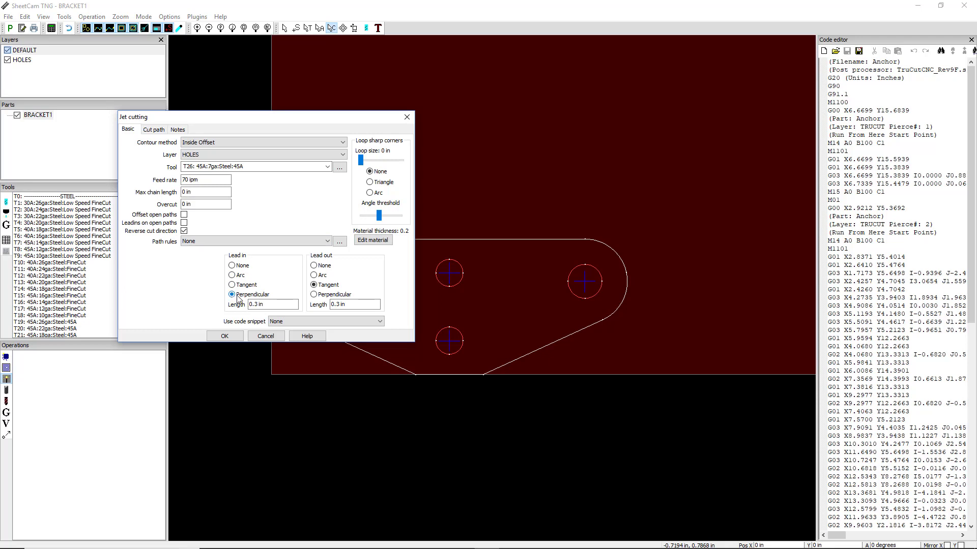
- Give the hole operation a perpendicular lead-in and an arc lead-out, both 0.1 in long, and create it
left_click(314, 275)
left_click_drag(258, 305, 225, 305)
type(".1")
key("Tab")
type(".1")
left_click(225, 336)
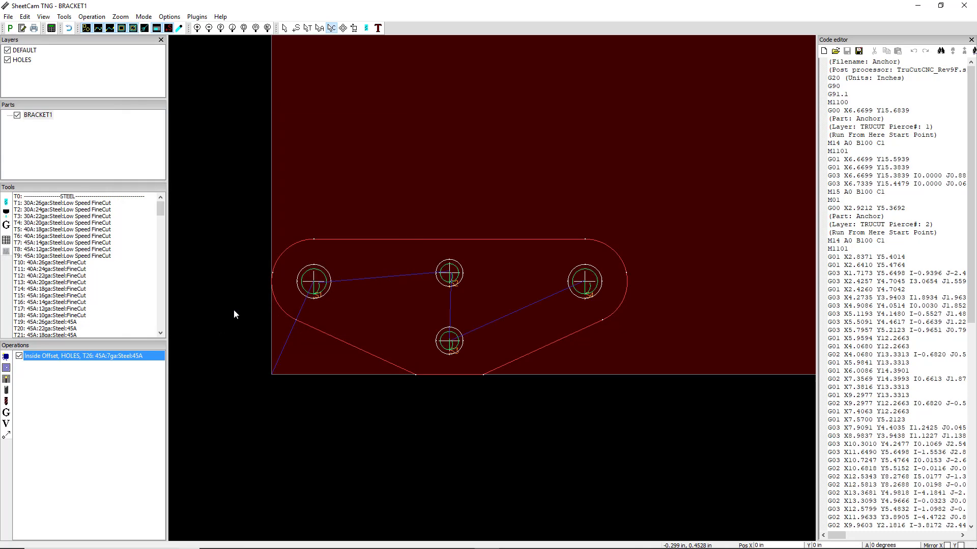
scroll(299, 290, "up", 3)
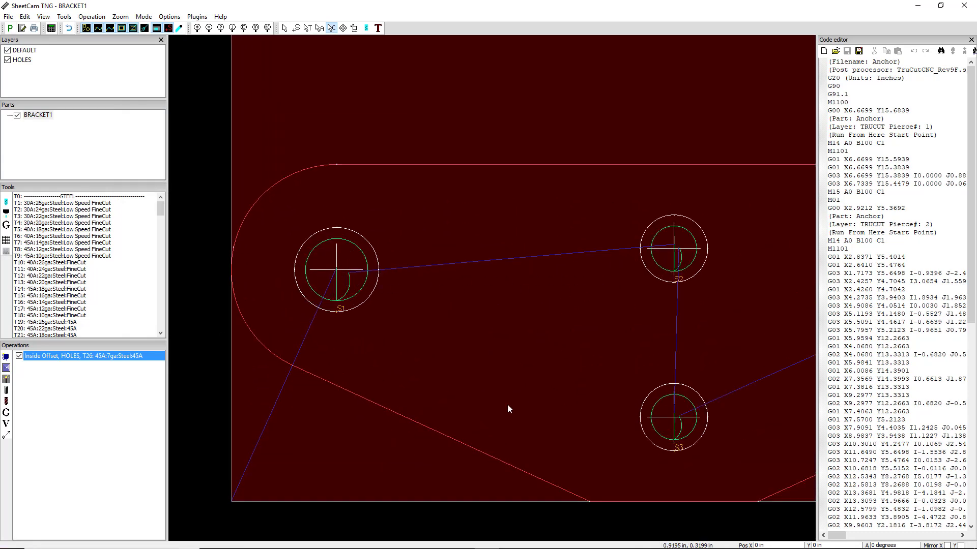
scroll(431, 357, "down", 1)
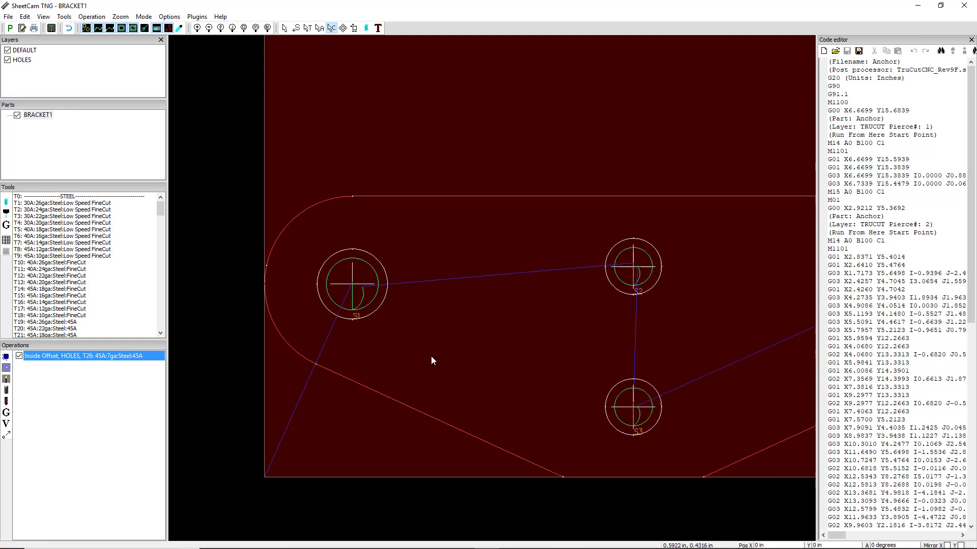
scroll(431, 356, "down", 2)
scroll(679, 337, "up", 3)
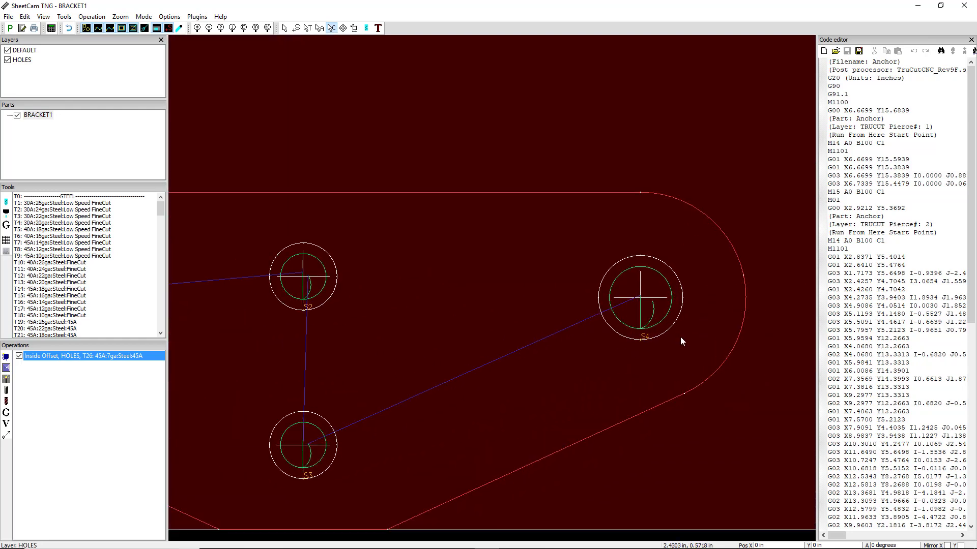
scroll(680, 337, "down", 3)
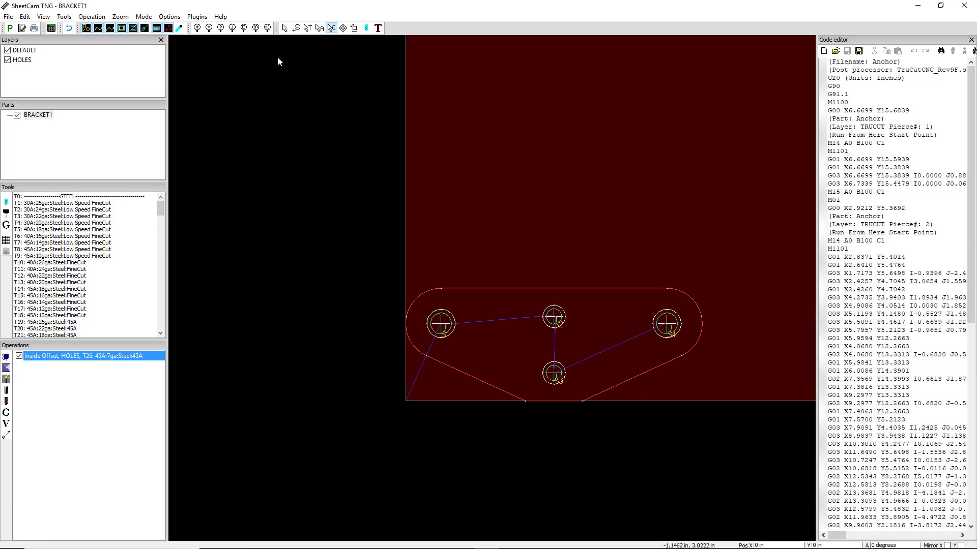
- Start a second jet cutting operation with tangent lead-in and lead-out, both 0.3 in long
left_click(7, 381)
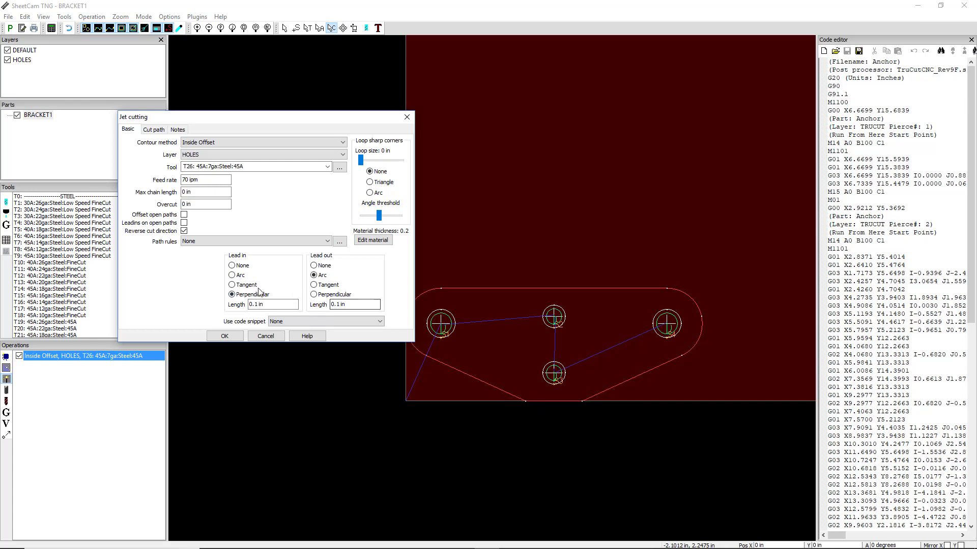
left_click(238, 285)
left_click(314, 285)
left_click(273, 304)
type(".3")
key("Tab")
key("Tab")
type(".")
key("Tab")
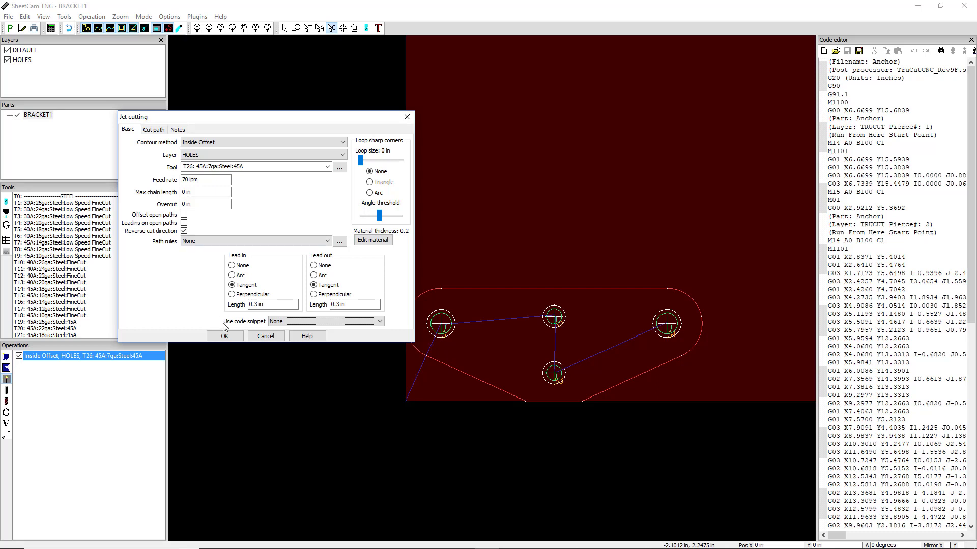
- Set the second operation to Outside Offset on the DEFAULT layer and create it
left_click(234, 143)
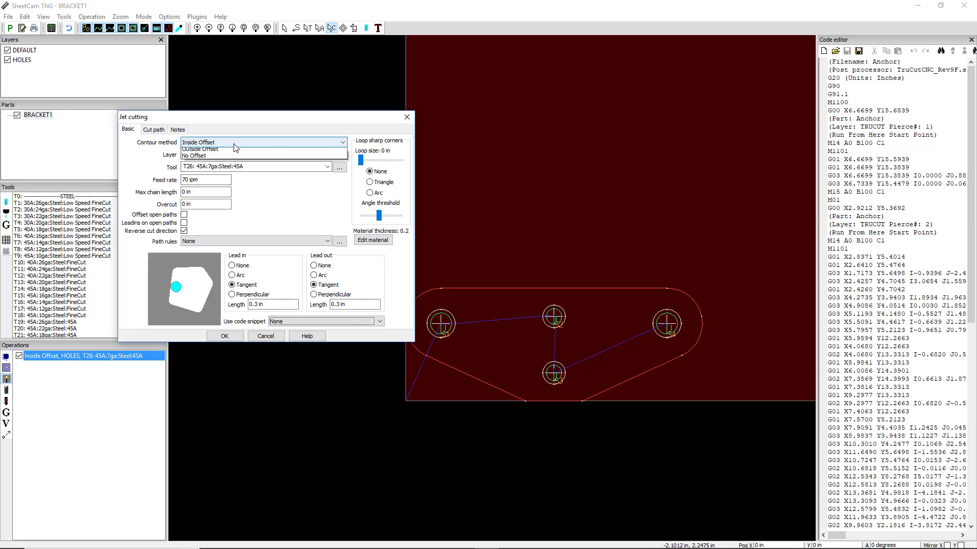
left_click(226, 156)
left_click(227, 155)
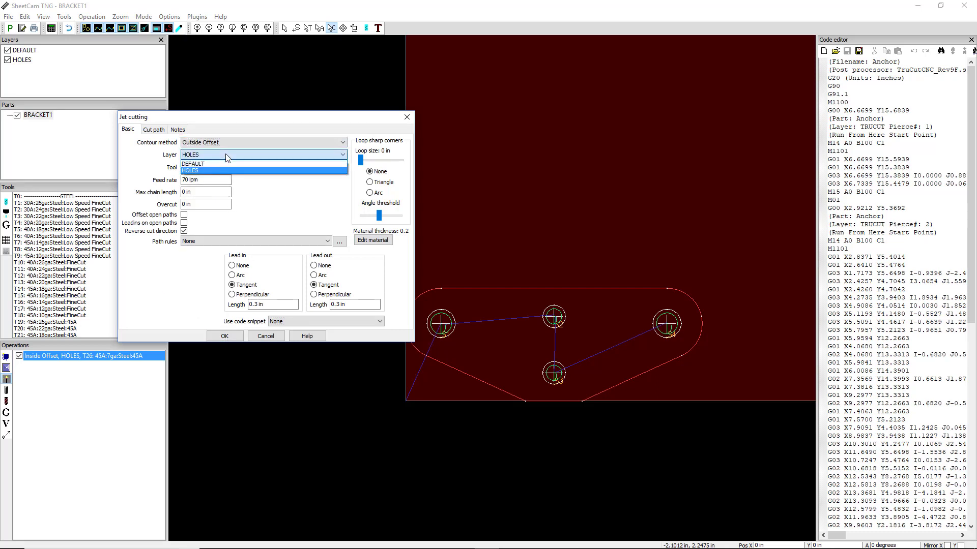
left_click(225, 163)
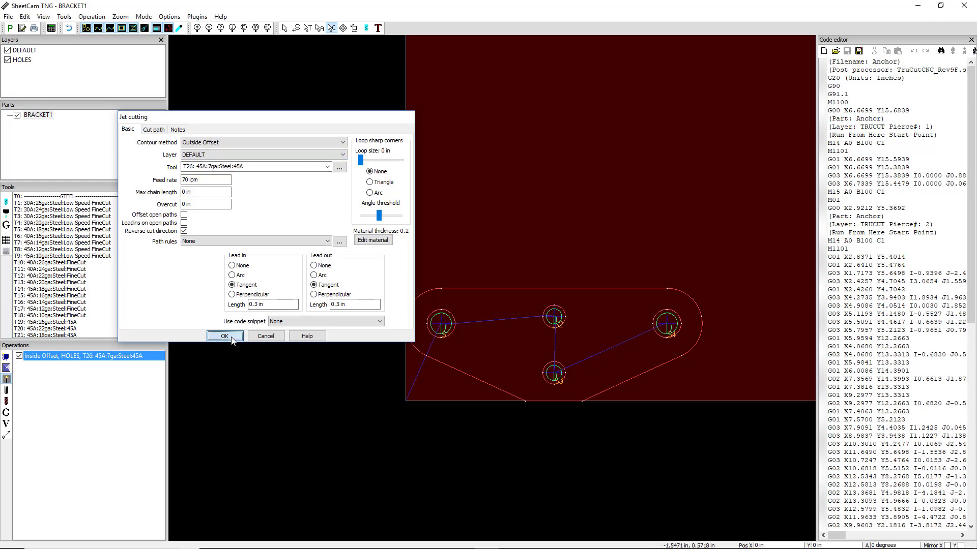
left_click(224, 336)
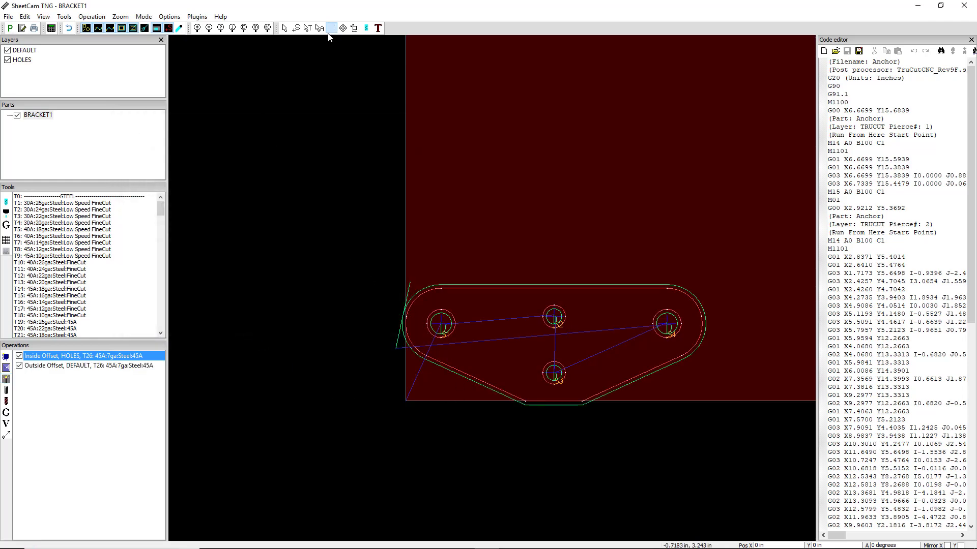
- Move the outside contour's start point to the left corner of the bracket's short bottom edge
left_click(296, 28)
left_click(141, 367)
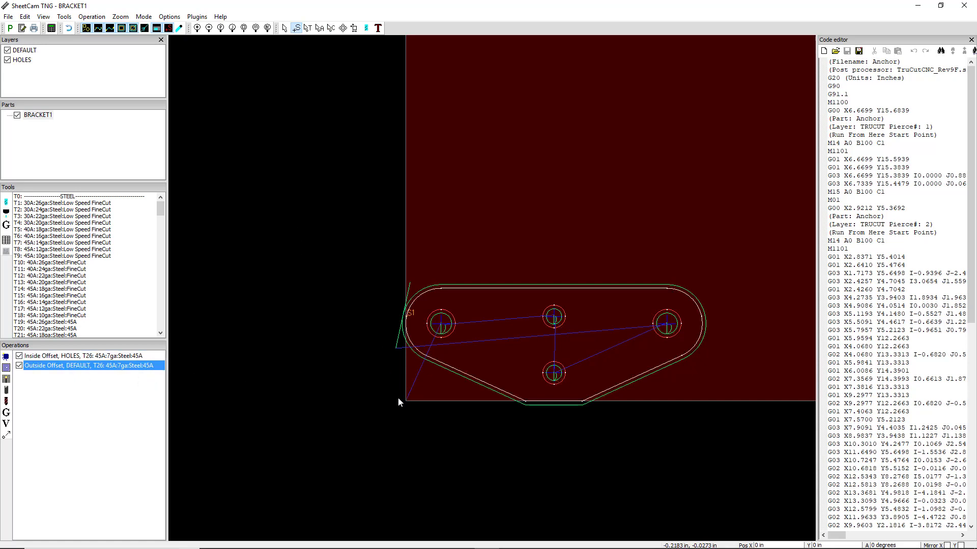
left_click(519, 406)
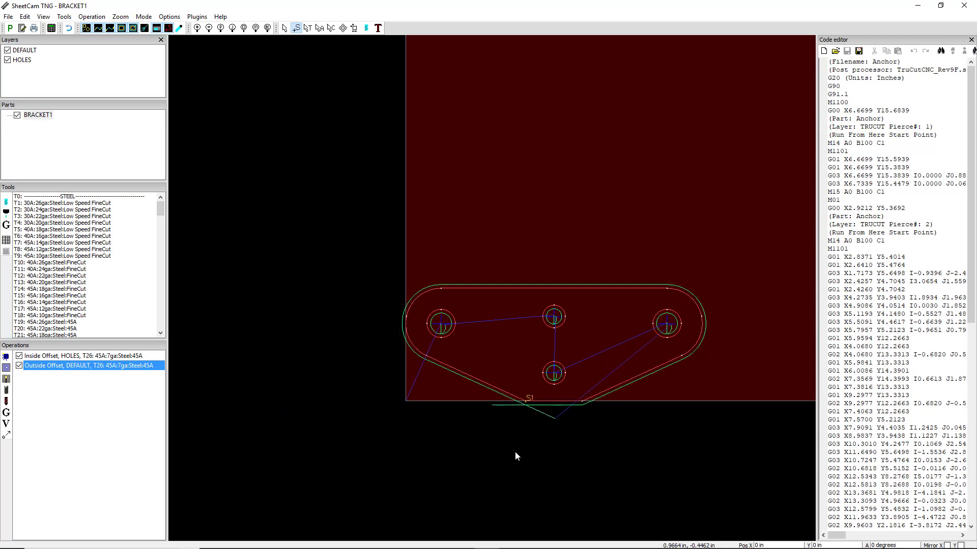
- Move the bracket inward from the sheet corner to about X 0.07 in, Y 0.18 in
left_click(343, 28)
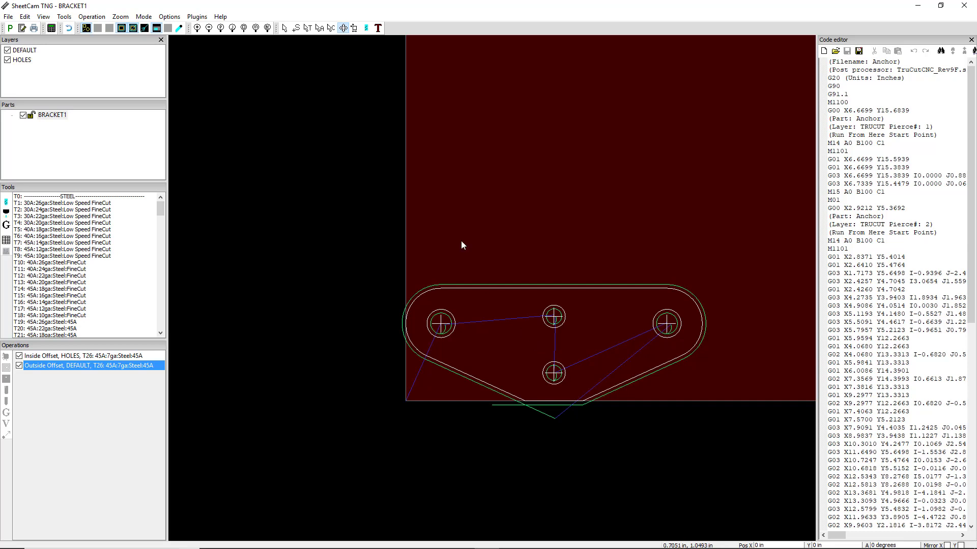
left_click_drag(536, 345, 544, 325)
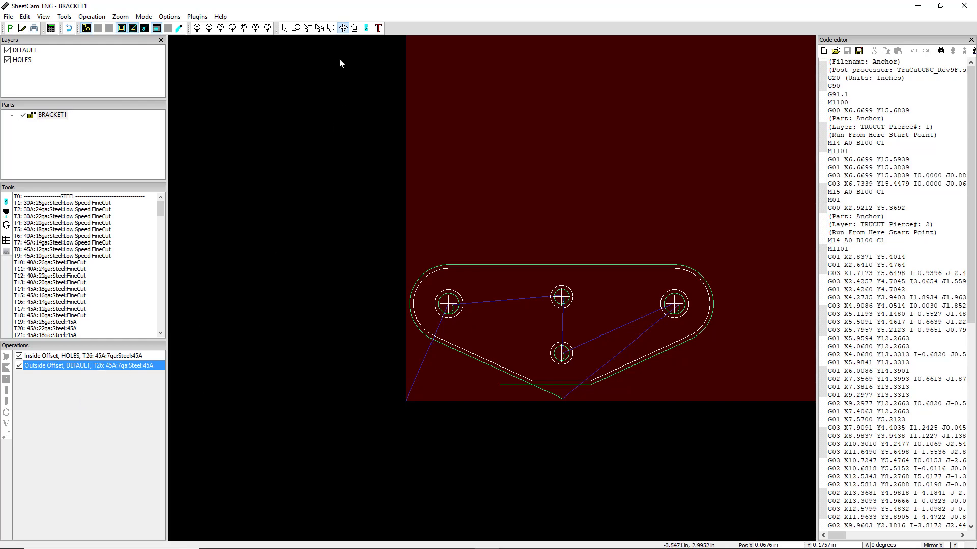
left_click(296, 29)
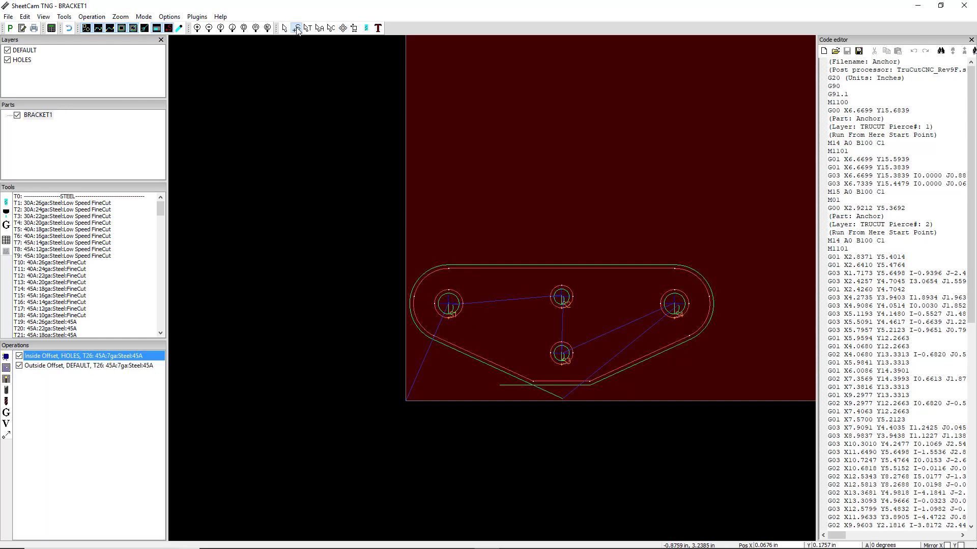
- Add a variable operation setting FEEDRATE_PERCENT to 30 and place it before the Inside Offset hole operation
left_click(6, 424)
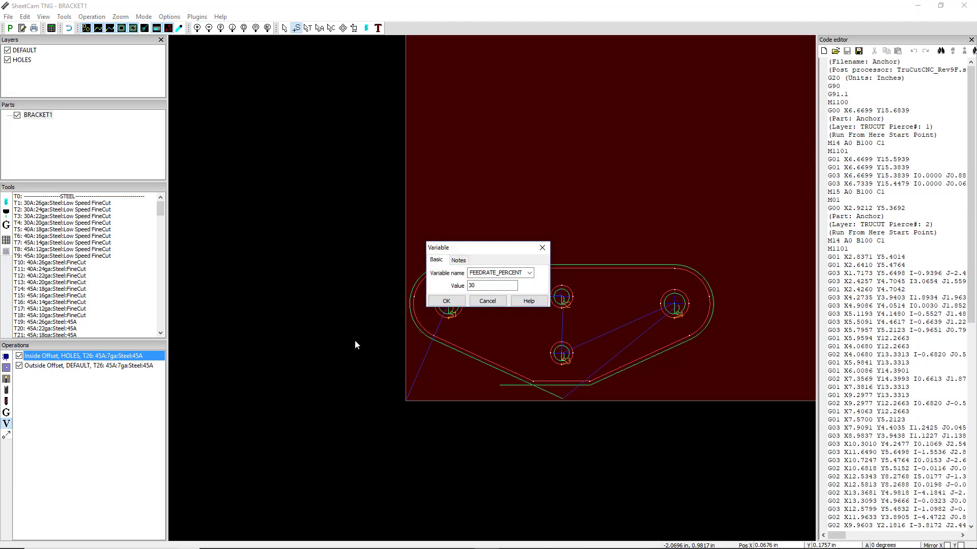
left_click(530, 274)
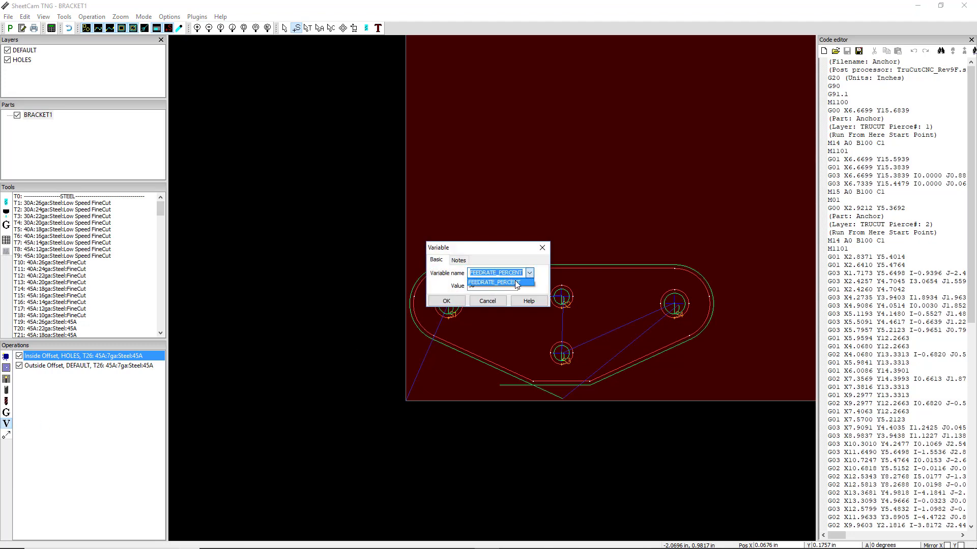
left_click(517, 282)
left_click_drag(489, 285, 445, 285)
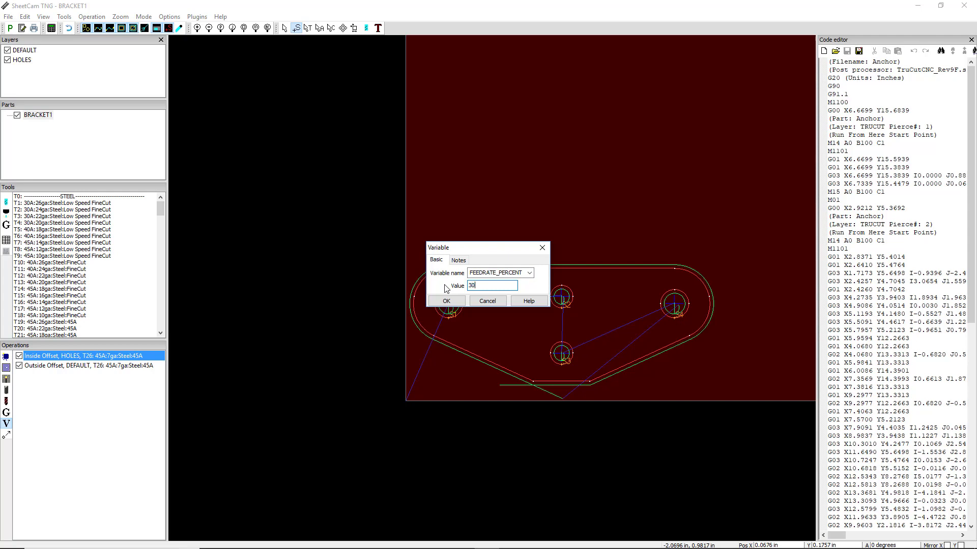
left_click(446, 301)
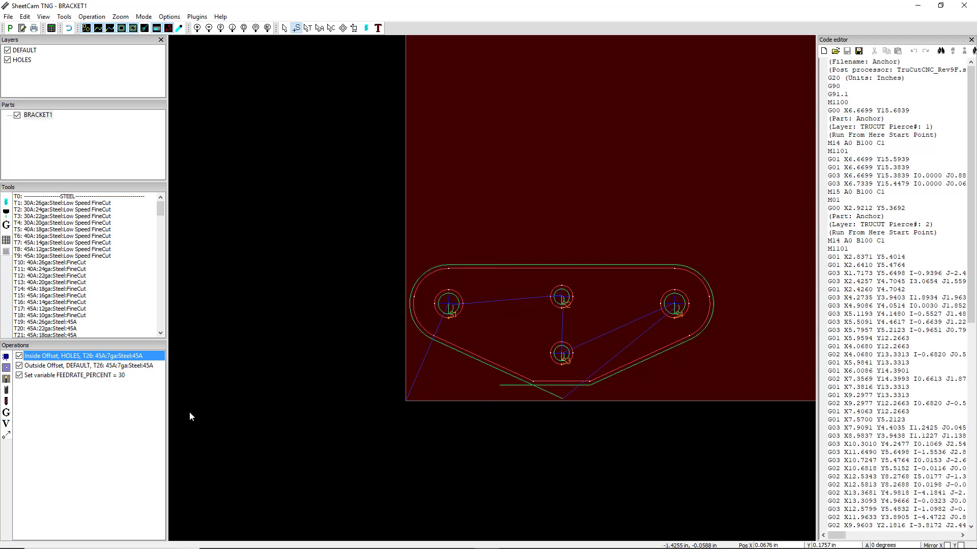
left_click(84, 376)
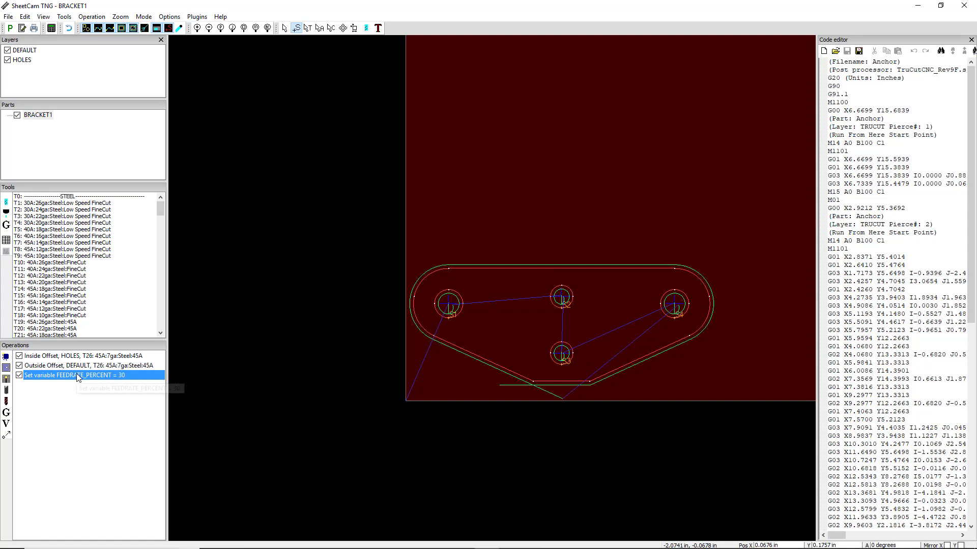
left_click_drag(78, 378, 80, 357)
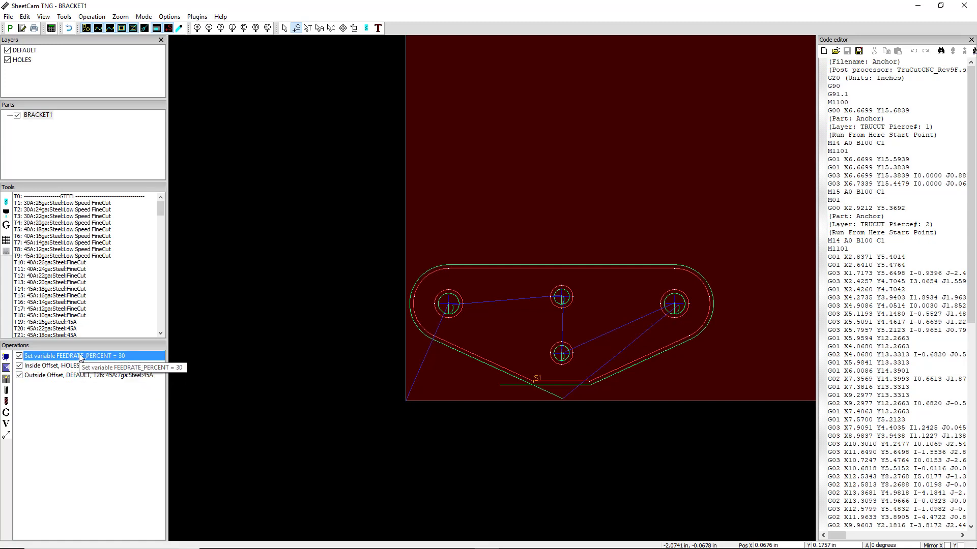
- Add a variable operation setting FEEDRATE_PERCENT to 100 and place it between the hole and Outside Offset operations
left_click(6, 424)
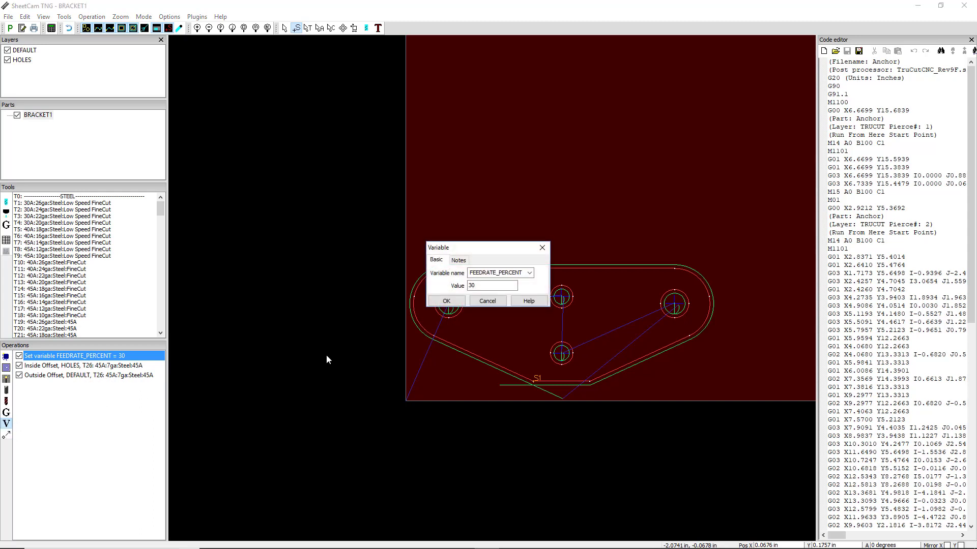
key("Tab")
type("100")
left_click(444, 302)
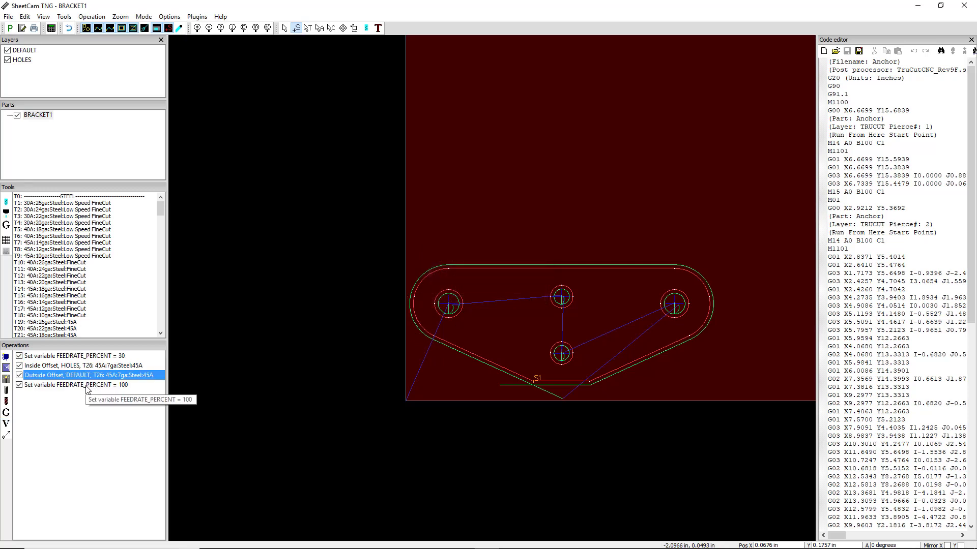
left_click(84, 387)
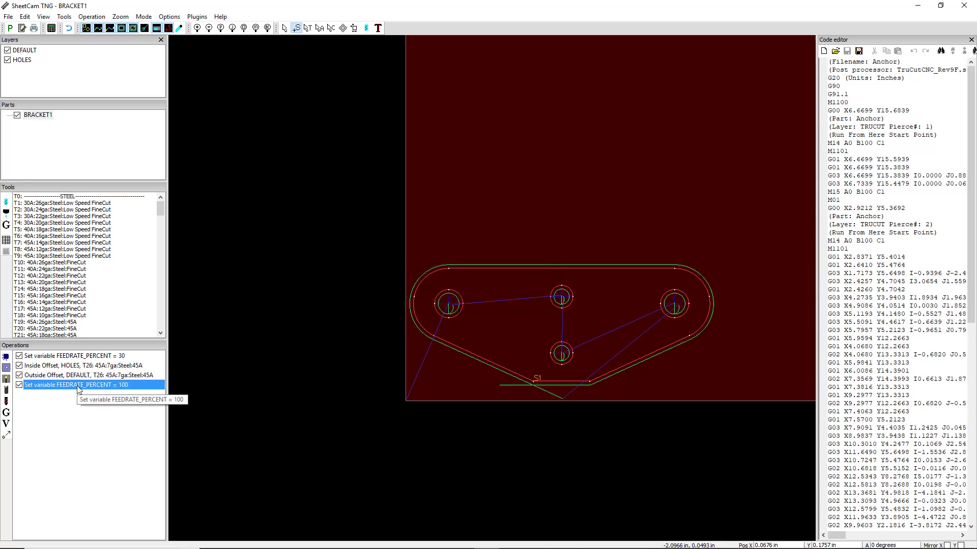
left_click_drag(78, 389, 81, 376)
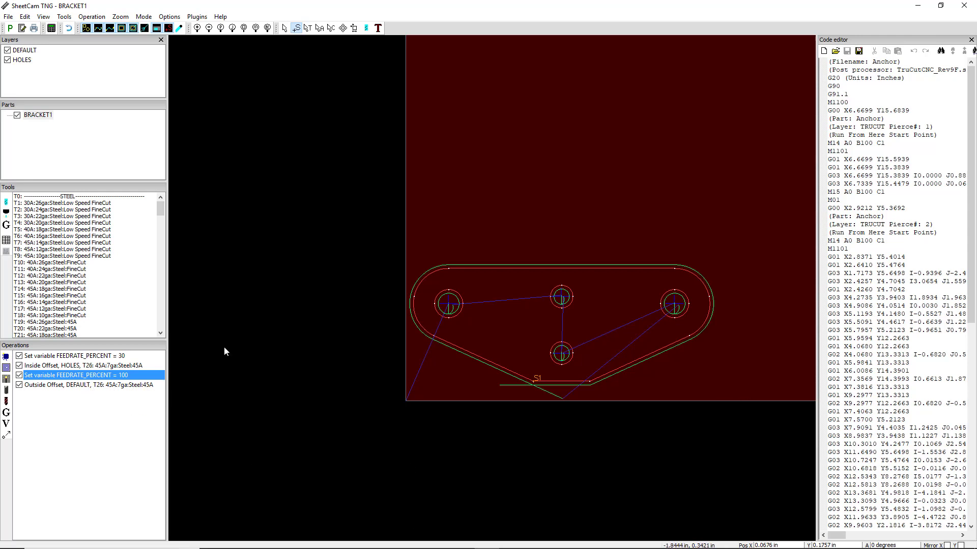
- Post-process the bracket job and save its G-code as BRACKET1.tap
left_click(10, 29)
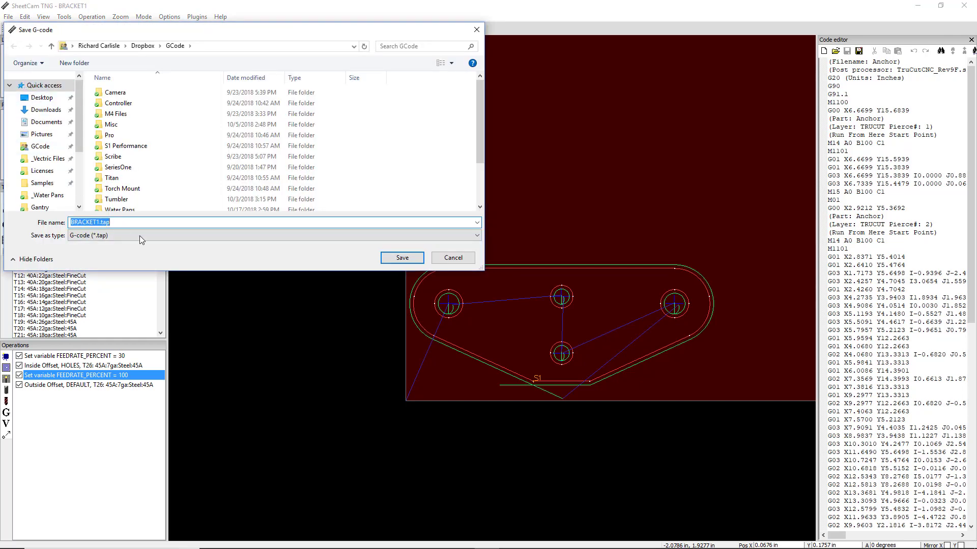
left_click(399, 260)
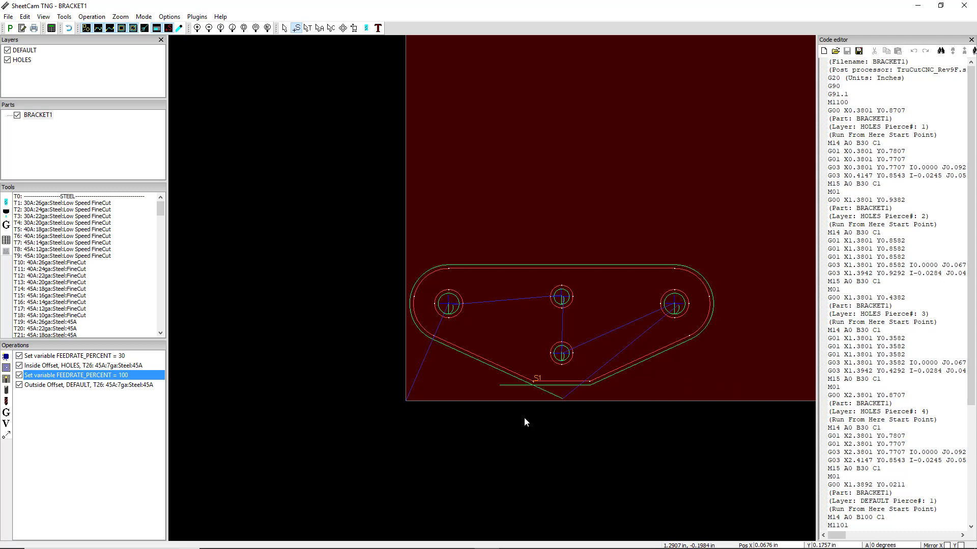
- Reposition the bracket in nesting mode to about X 0.12 in, Y 0.21 in
scroll(333, 381, "down", 4)
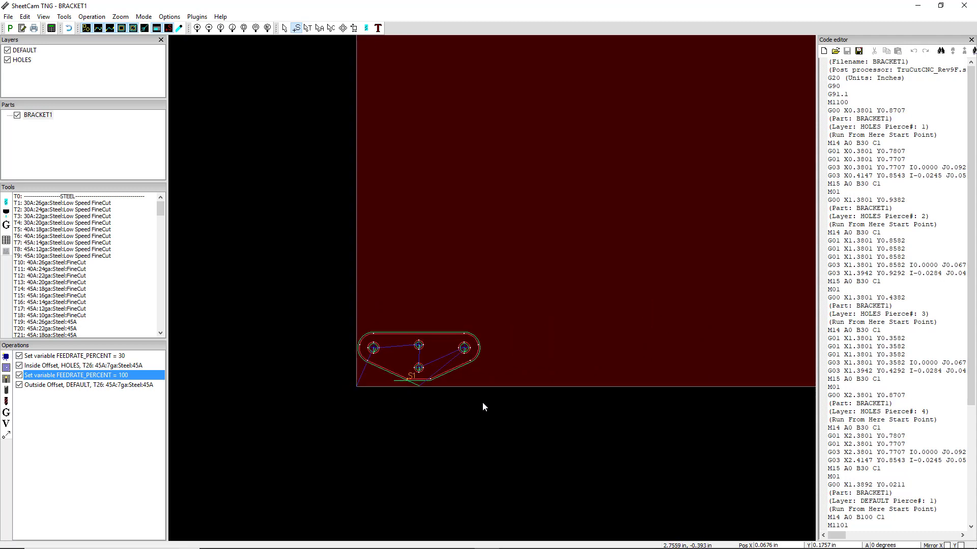
scroll(478, 381, "up", 1)
scroll(477, 379, "up", 1)
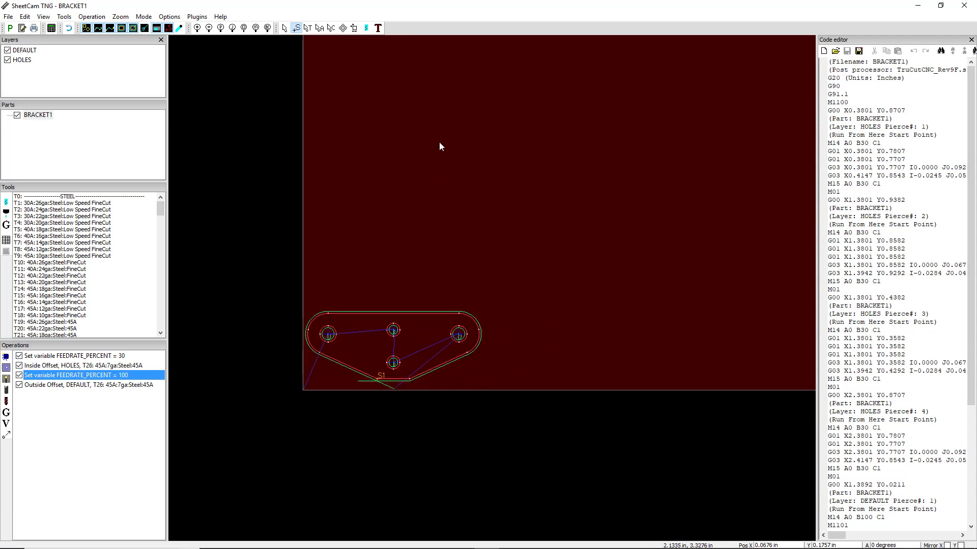
left_click(343, 29)
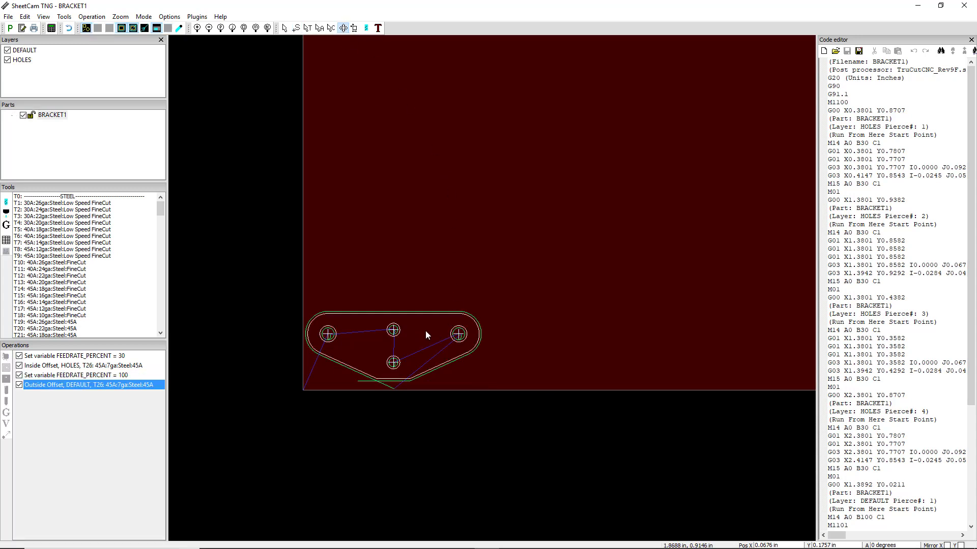
left_click_drag(425, 331, 429, 328)
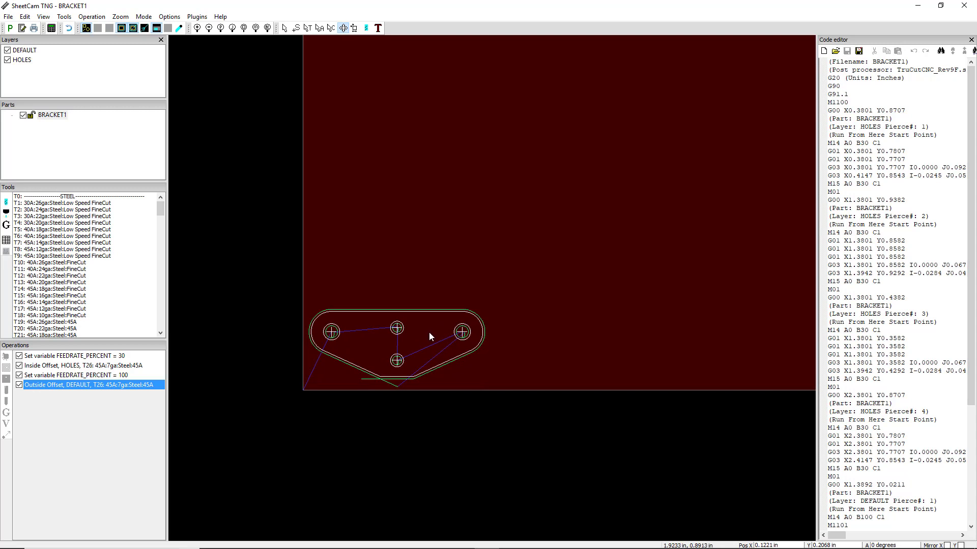
- Duplicate the bracket and place the copy directly above the original
right_click(429, 334)
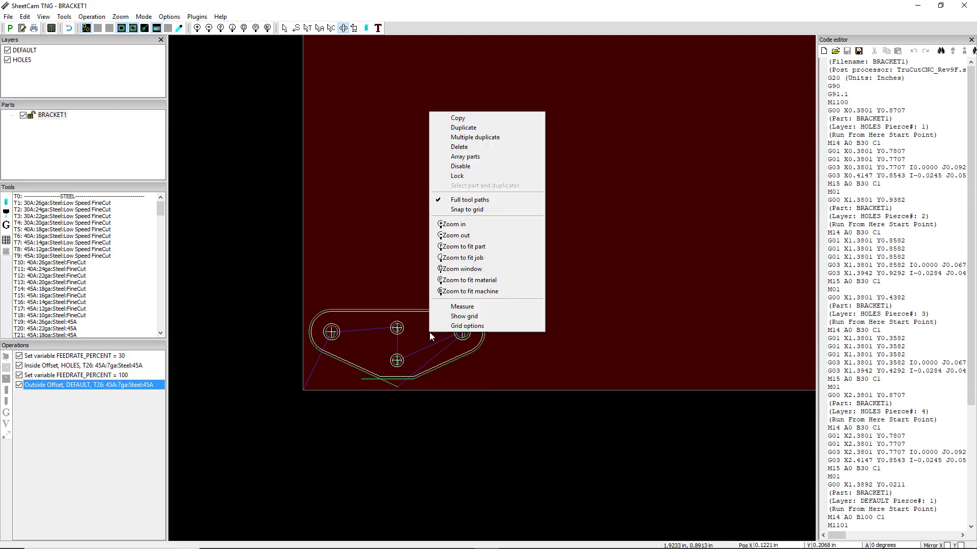
left_click(460, 128)
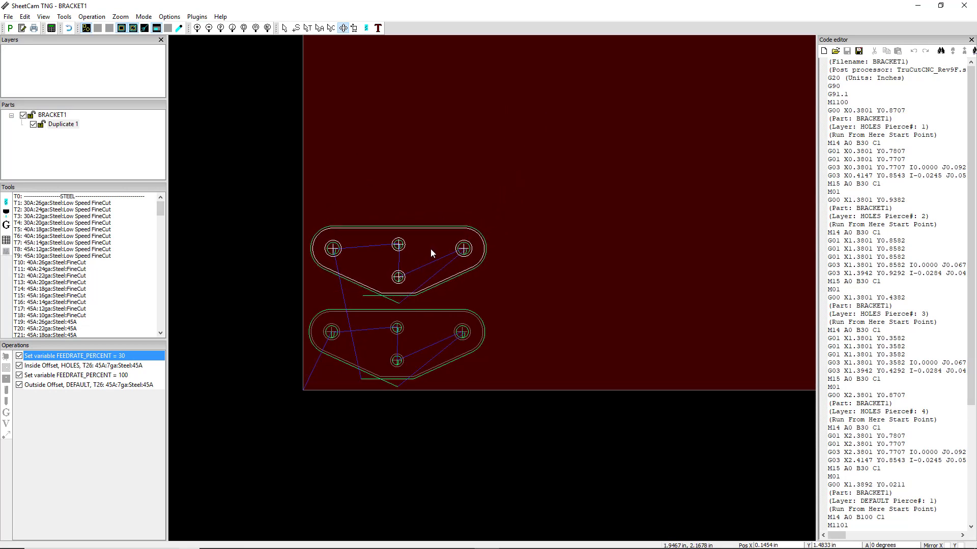
left_click(488, 252)
- Duplicate the upper bracket and stack the new copy above it to form a column of three
right_click(429, 253)
left_click(448, 259)
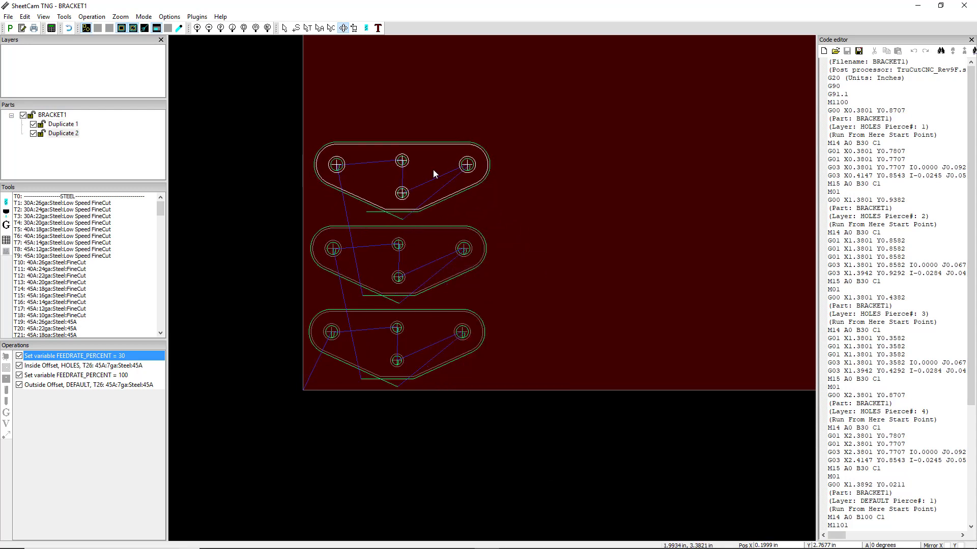
left_click(432, 173)
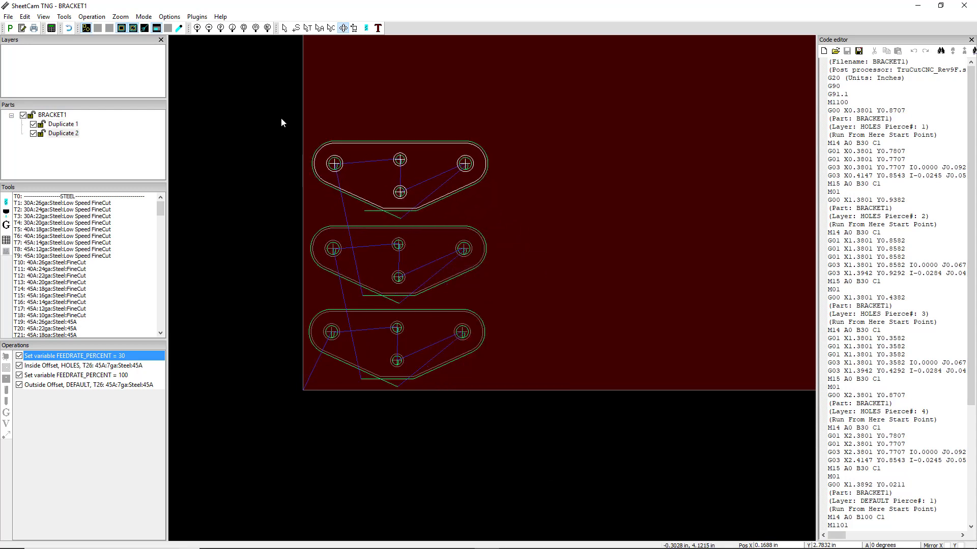
- Duplicate all three brackets together and place the copies as a second column beside the first
left_click_drag(269, 102, 529, 434)
right_click(417, 358)
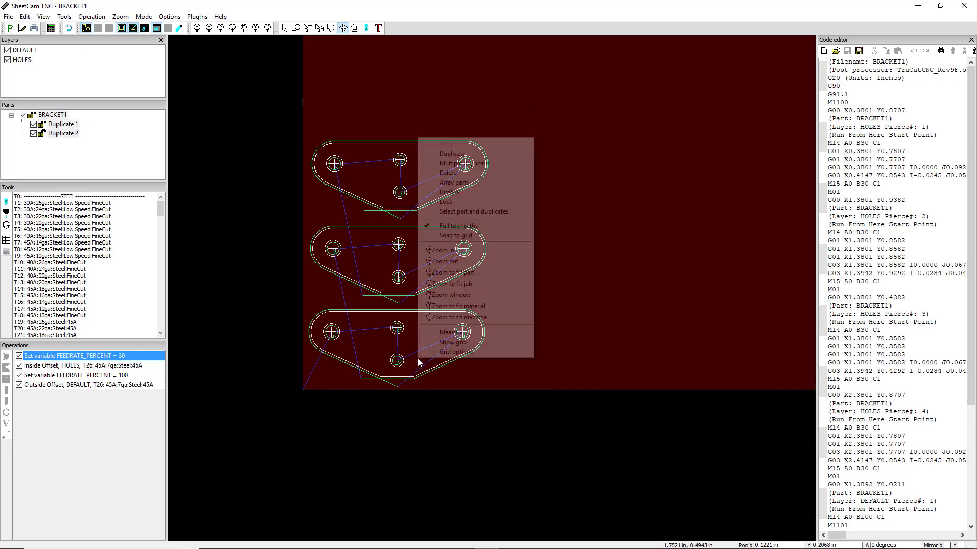
left_click(452, 153)
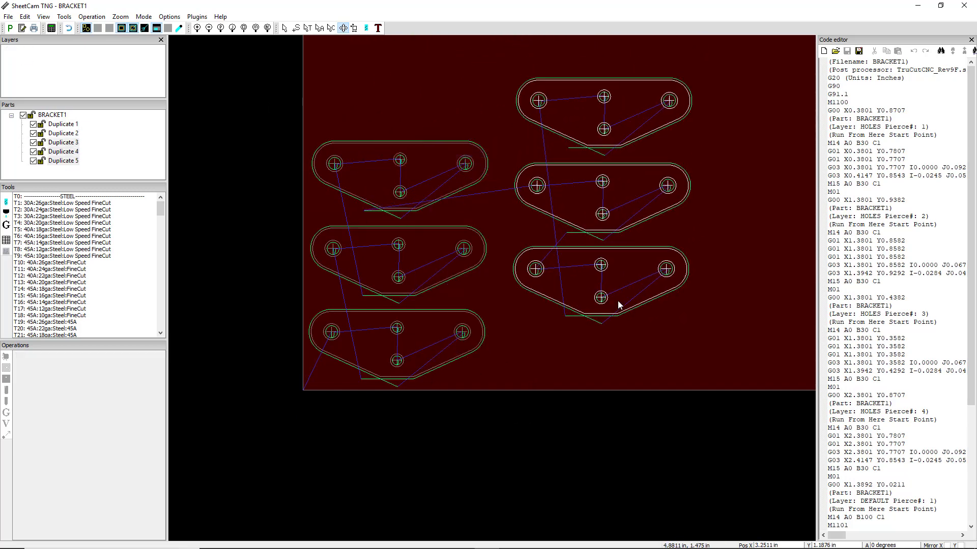
left_click(598, 355)
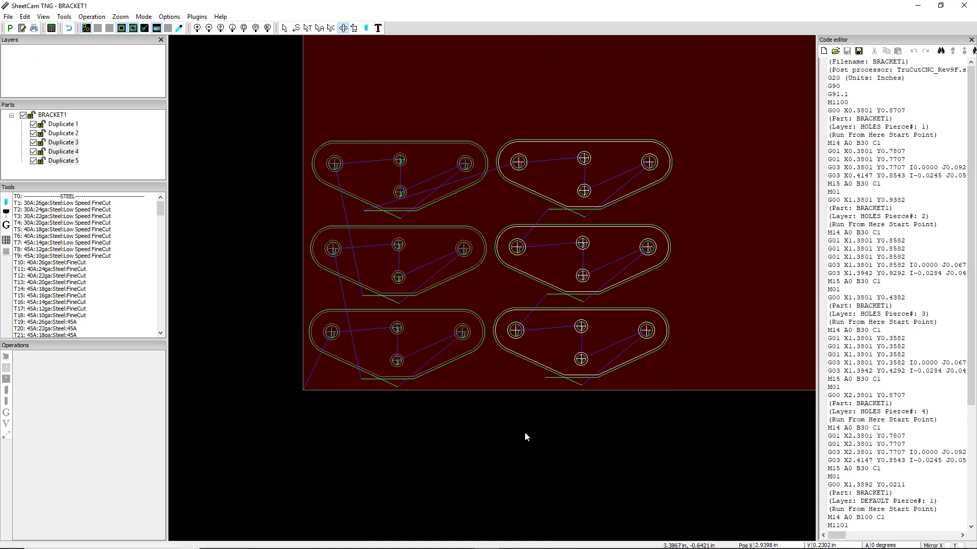
- Undo the second column of brackets and the topmost duplicate in the first column
key("ctrl+z")
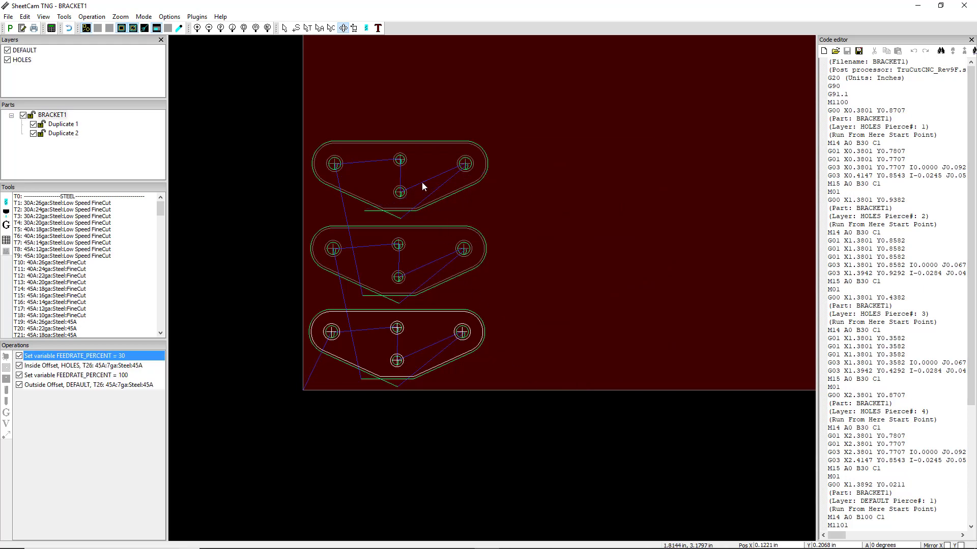
key("ctrl+z")
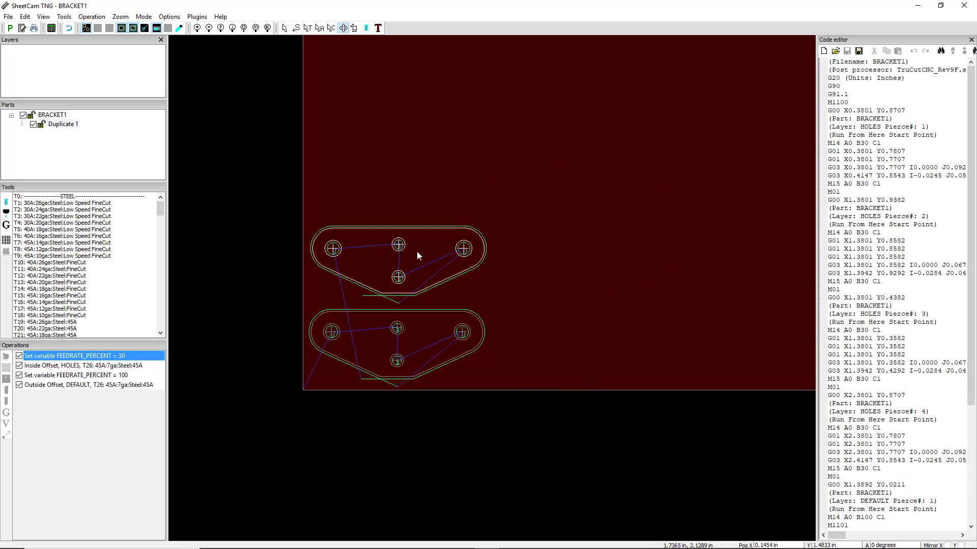
- Move the duplicate bracket to about X 2.38 in, Y 1.56 in and rotate it to 180 degrees
left_click_drag(416, 251, 563, 246)
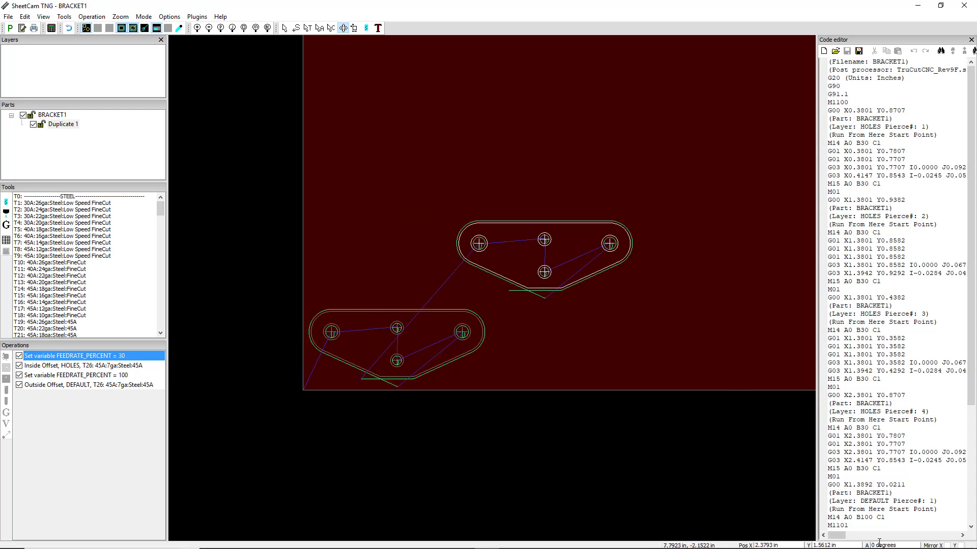
left_click(900, 545)
type("180")
key("Return")
- Nest the slanted edges by placing the rotated bracket near X 2.75, Y 0.19 in and the original near X 1.10, Y 0.88 in
left_click_drag(541, 270, 565, 357)
left_click_drag(426, 340, 488, 295)
left_click(559, 359)
- Duplicate the rotated bracket and place the copy on the original's other side at about X -0.63 in, Y 0.16 in
right_click(562, 363)
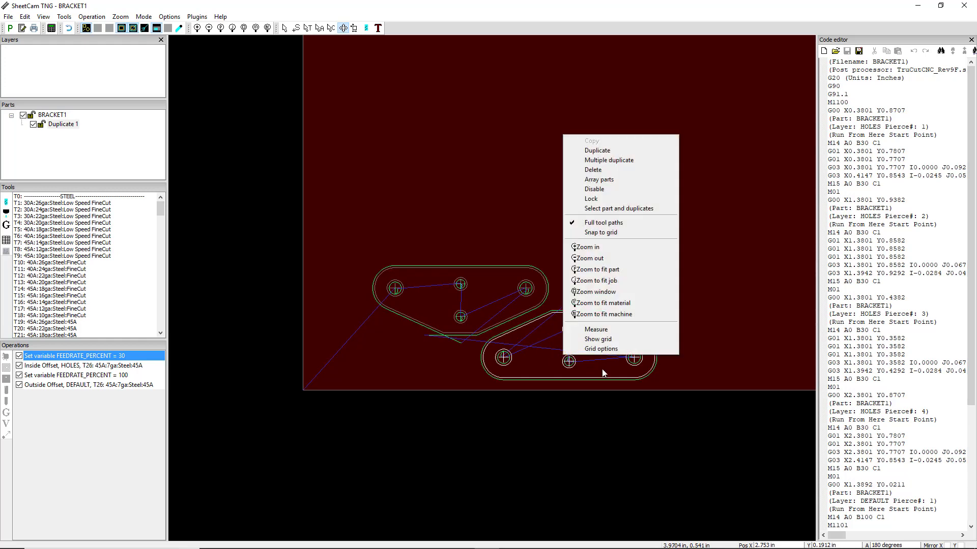
left_click(605, 151)
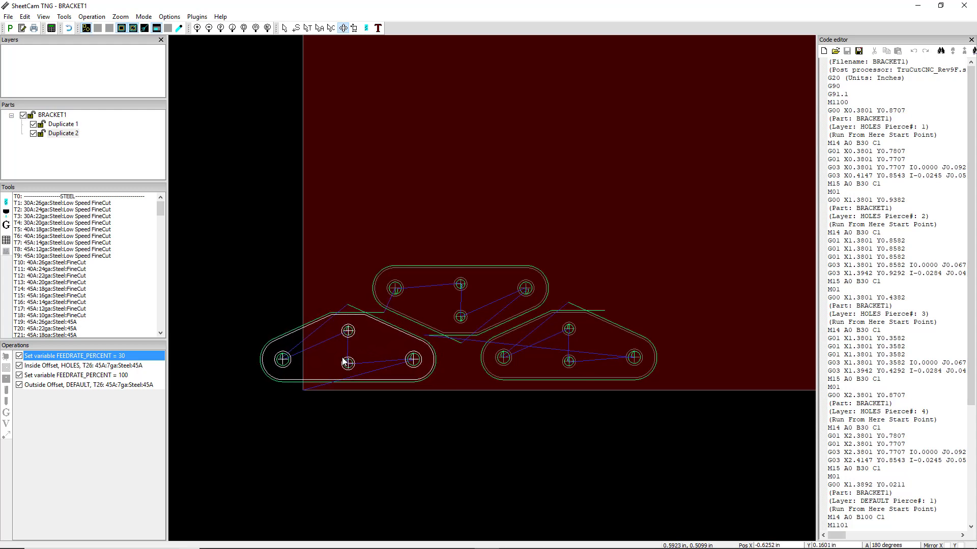
left_click_drag(225, 221, 685, 462)
right_click(384, 353)
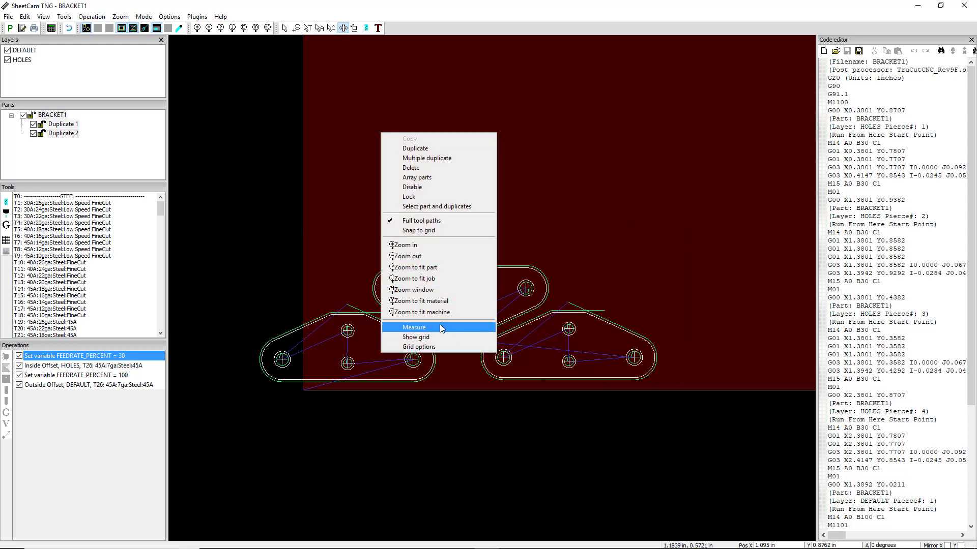
left_click(670, 244)
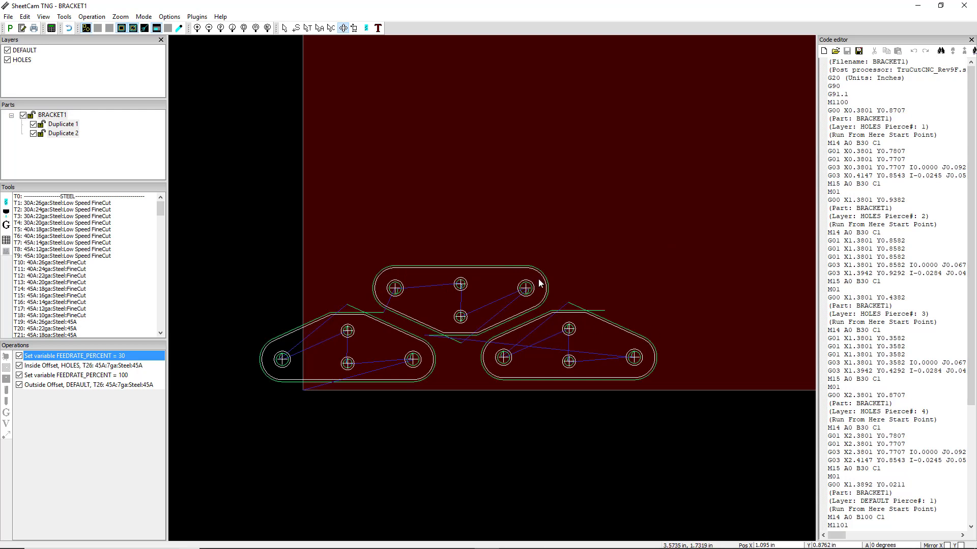
- Shift all three brackets right about 0.78 in onto the sheet, and delete the rightmost rotated bracket
left_click_drag(237, 226, 806, 447)
left_click_drag(388, 362, 435, 362)
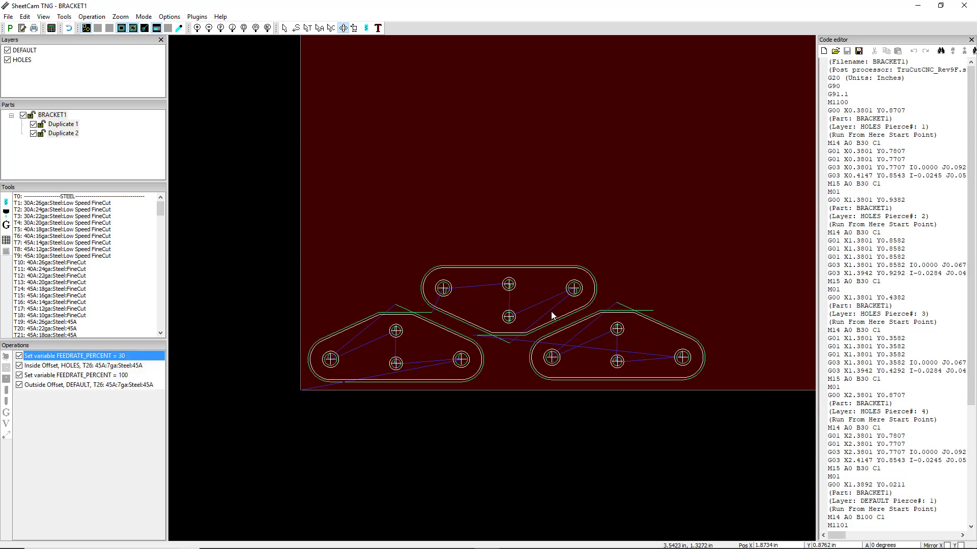
left_click_drag(461, 170, 773, 439)
key("Delete")
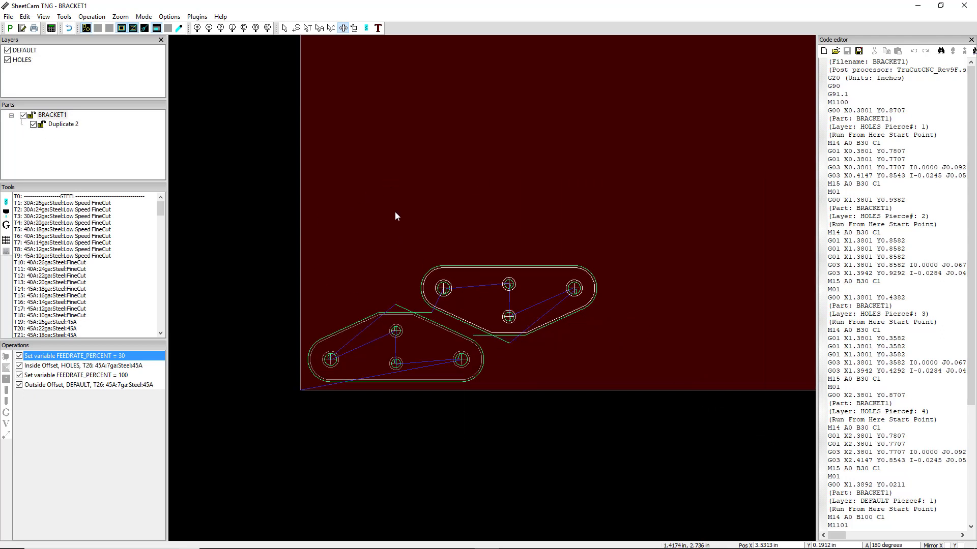
- Delete the remaining rotated duplicate and place the original bracket near the sheet corner at about X 0.16 in, Y 0.21 in
key("Delete")
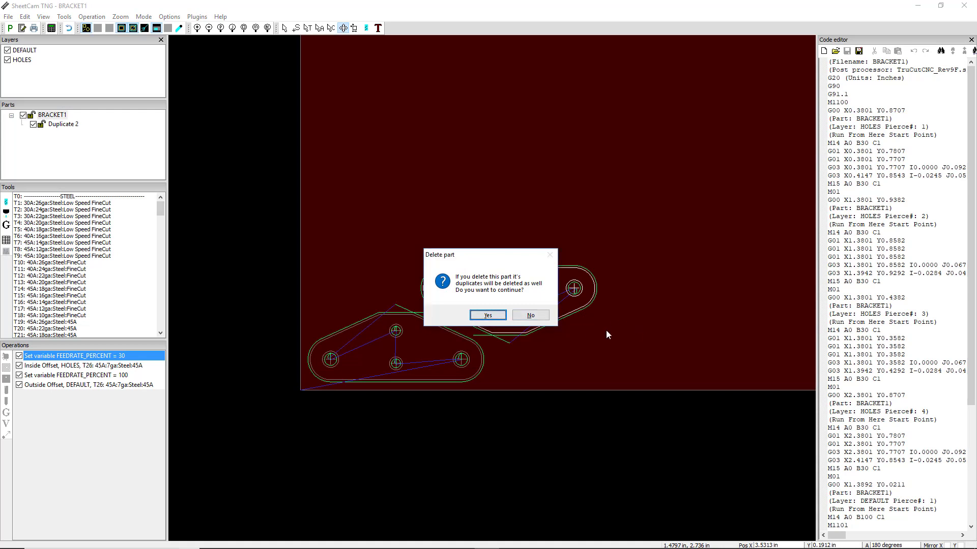
left_click(531, 316)
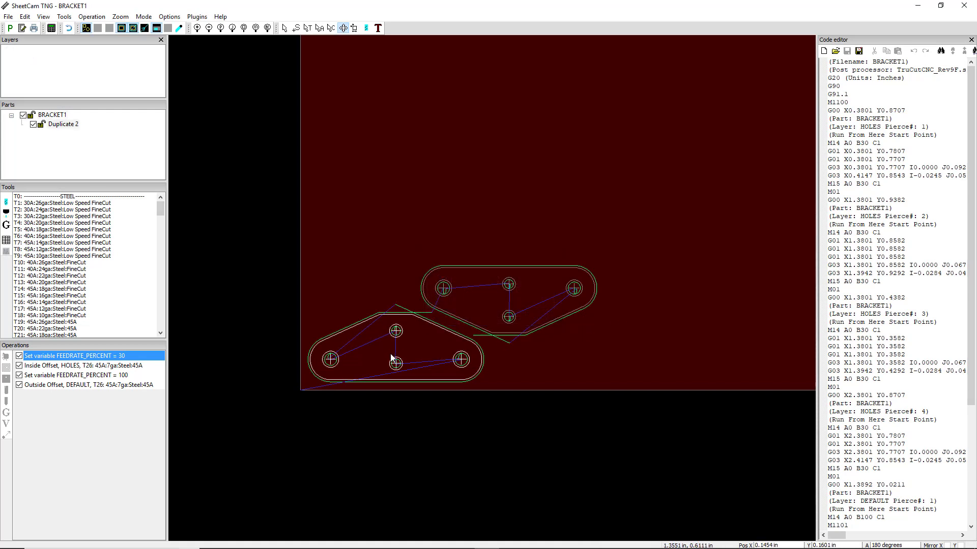
left_click_drag(506, 311, 397, 354)
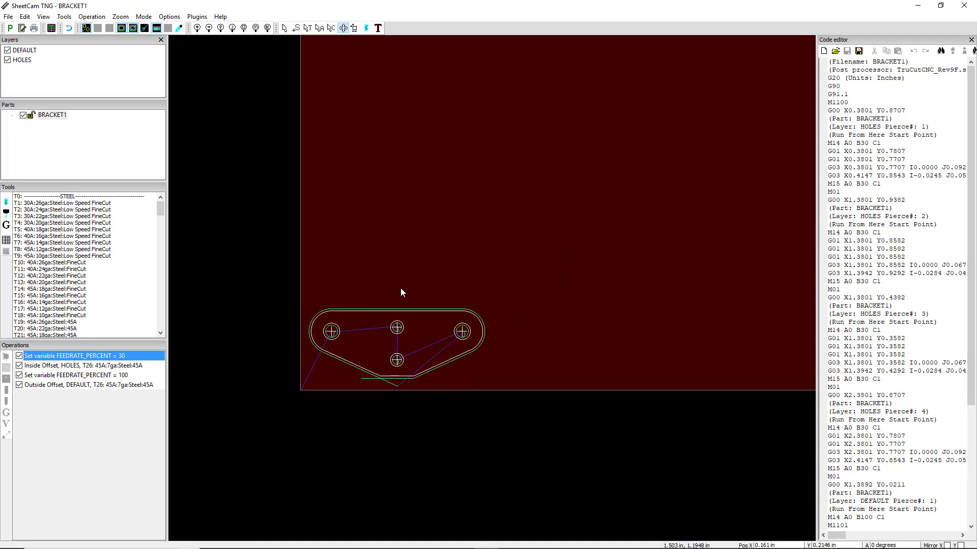
- Set up an array of the bracket with 0.25 in gaps between parts in X and Y, fitted to the material
right_click(418, 336)
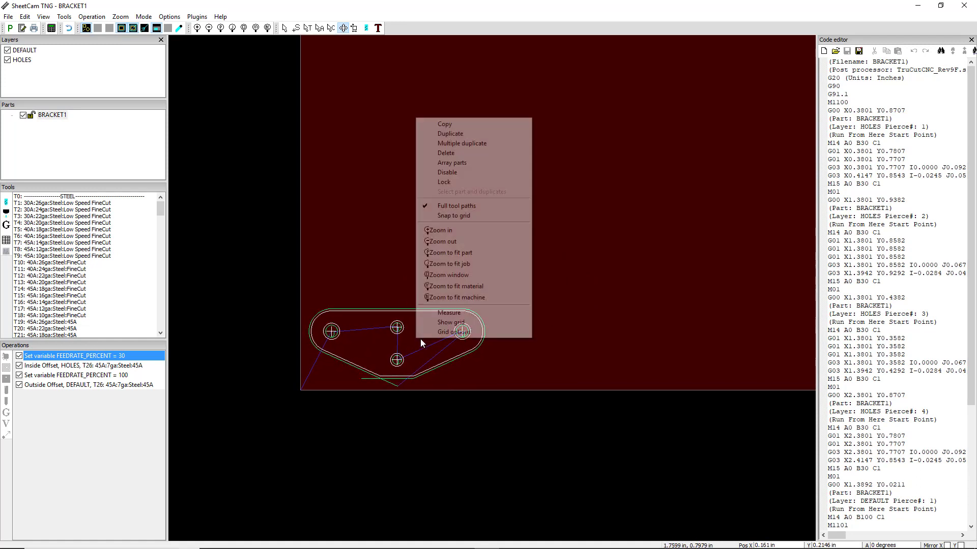
left_click(454, 162)
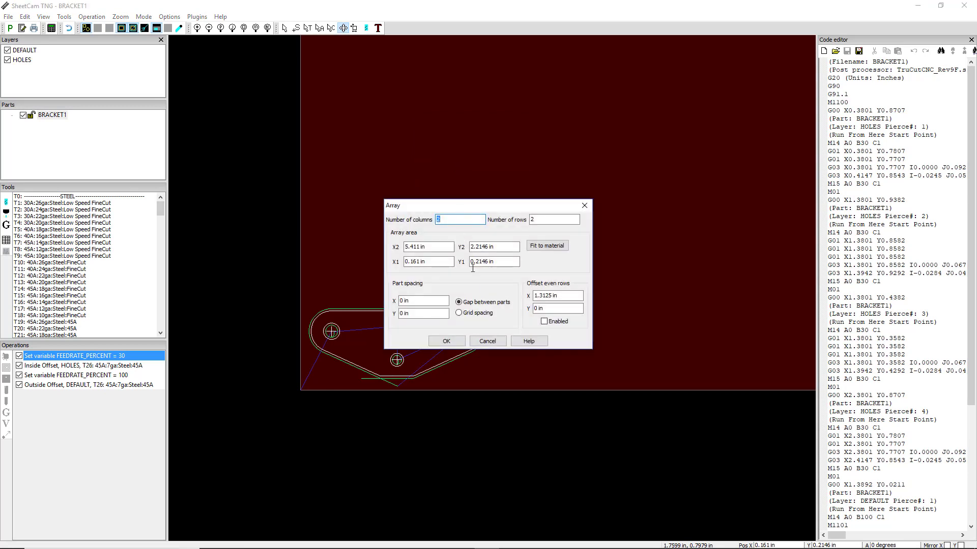
left_click(417, 300)
left_click(401, 312)
left_click(559, 250)
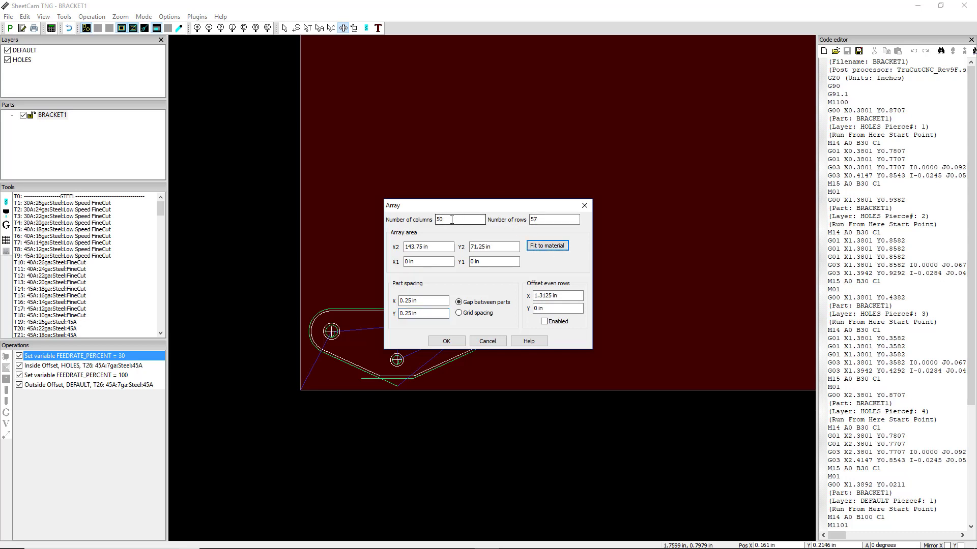
- Limit the array to 2 rows while keeping 50 columns, and generate it
left_click(533, 220)
double_click(534, 219)
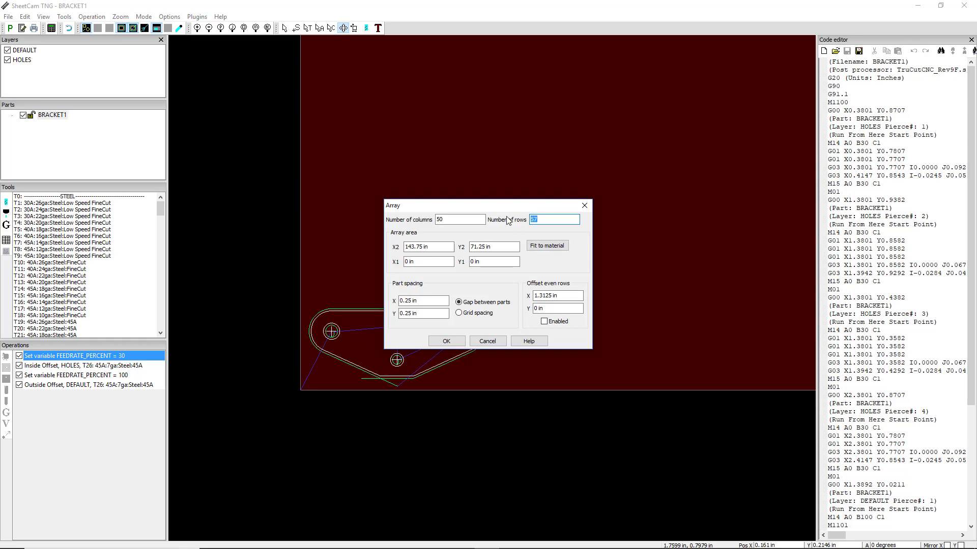
type("2")
left_click(446, 341)
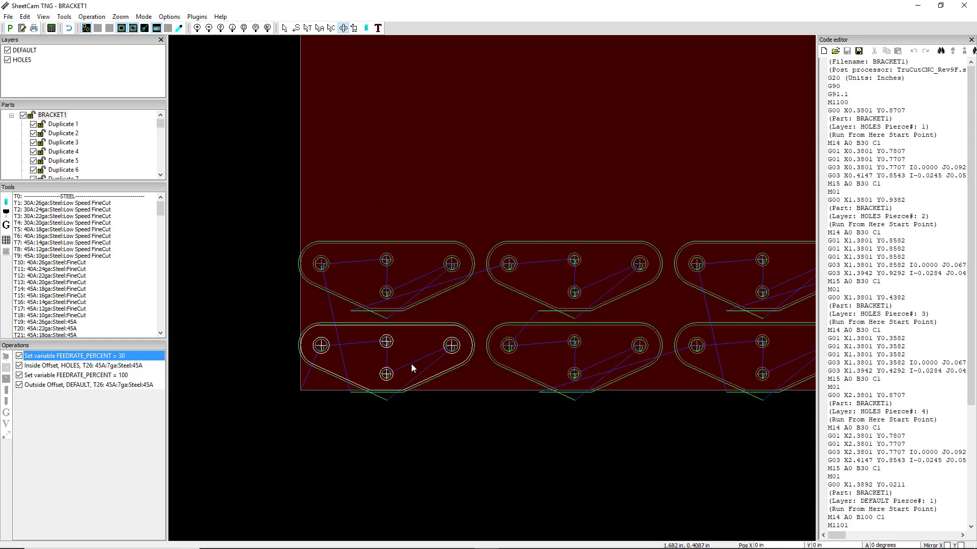
- Inspect the two-row array along the sheet's lower edge and undo it
scroll(412, 367, "down", 5)
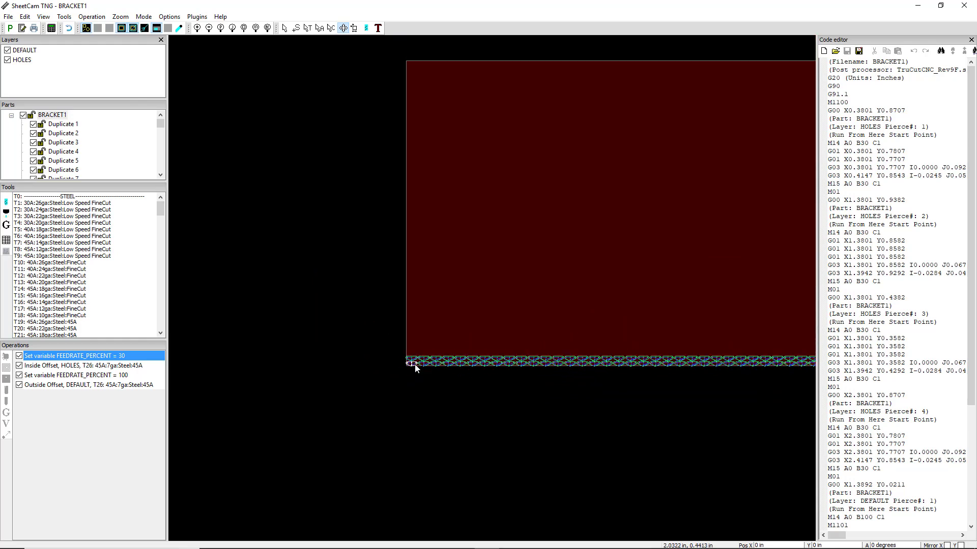
scroll(414, 368, "up", 5)
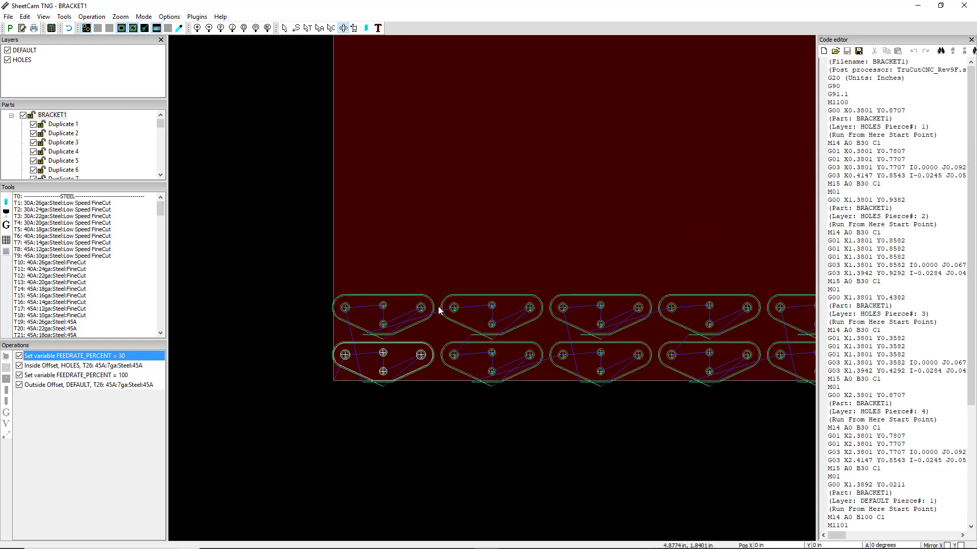
scroll(443, 321, "down", 5)
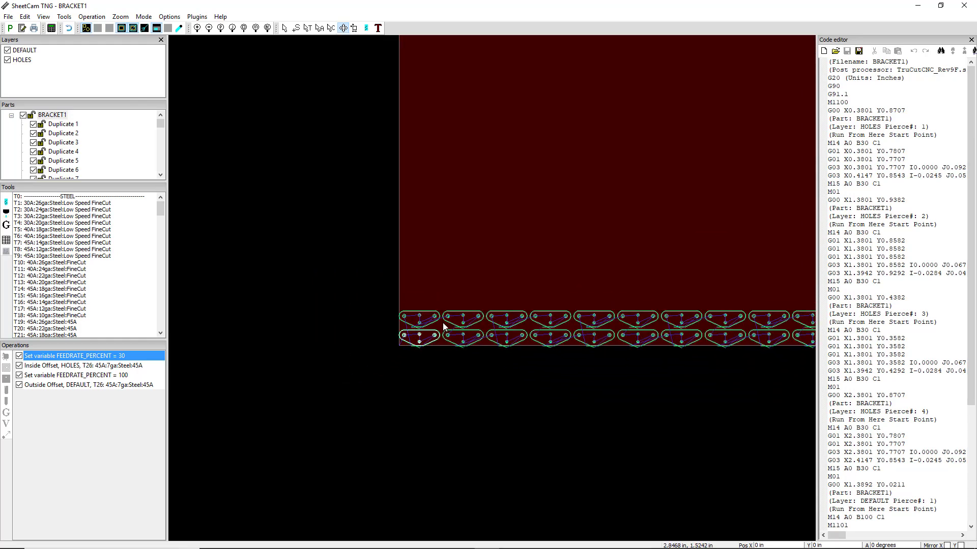
scroll(442, 322, "up", 5)
scroll(441, 325, "up", 1)
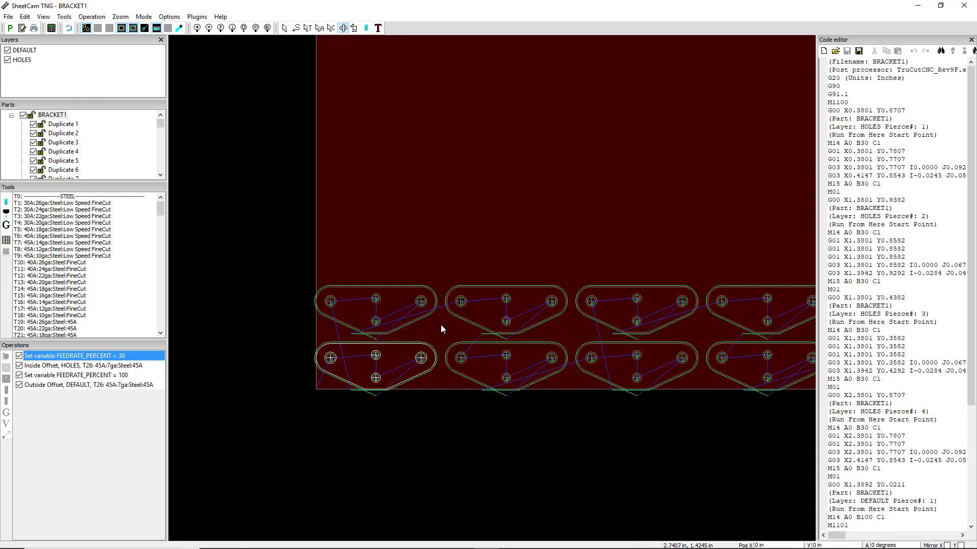
key("ctrl+z")
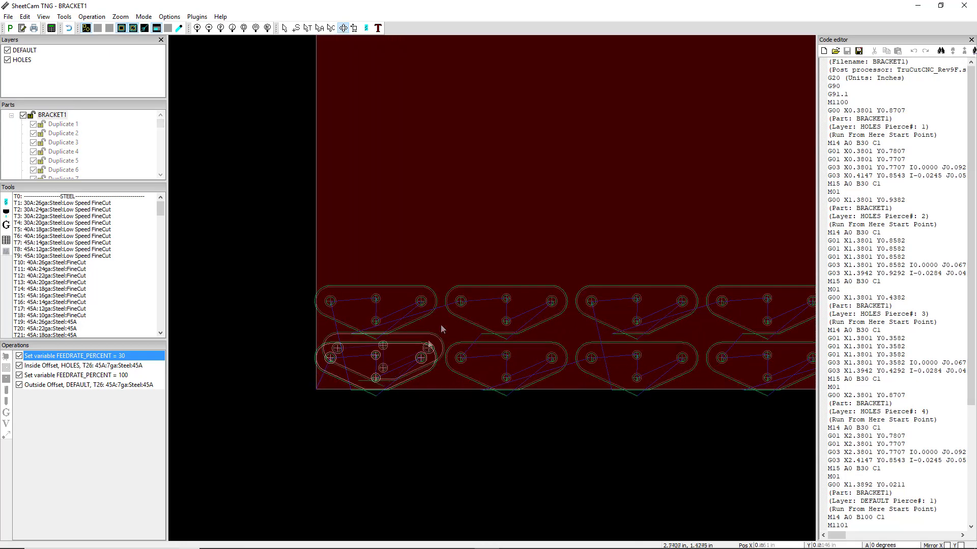
- Array the bracket in 2 columns and 56 rows with 0.25 in gaps between parts
right_click(399, 356)
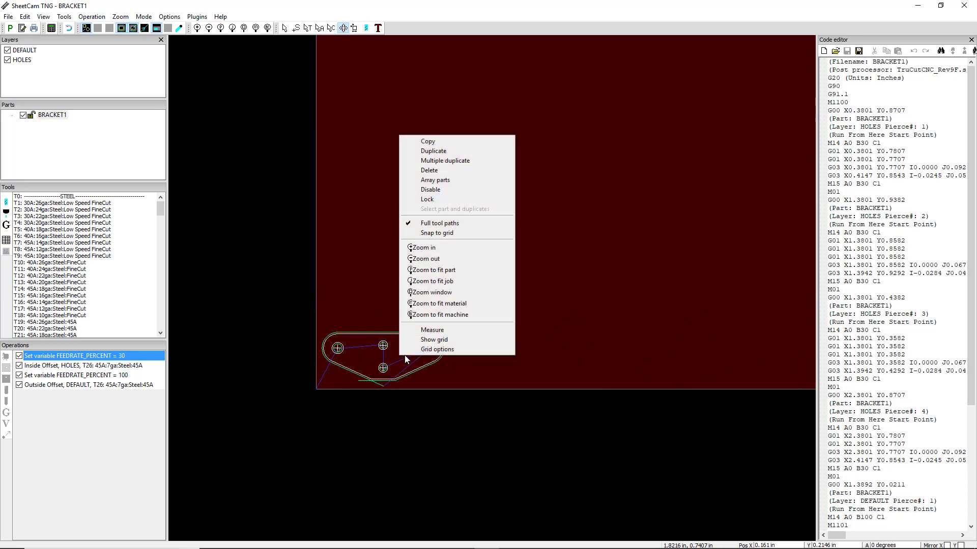
left_click(425, 180)
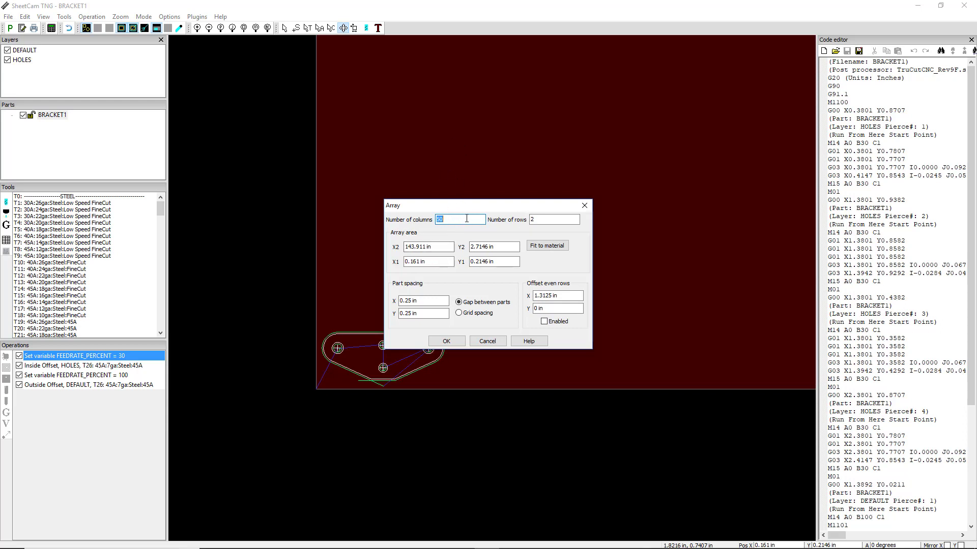
key("Tab")
key("shift+Tab")
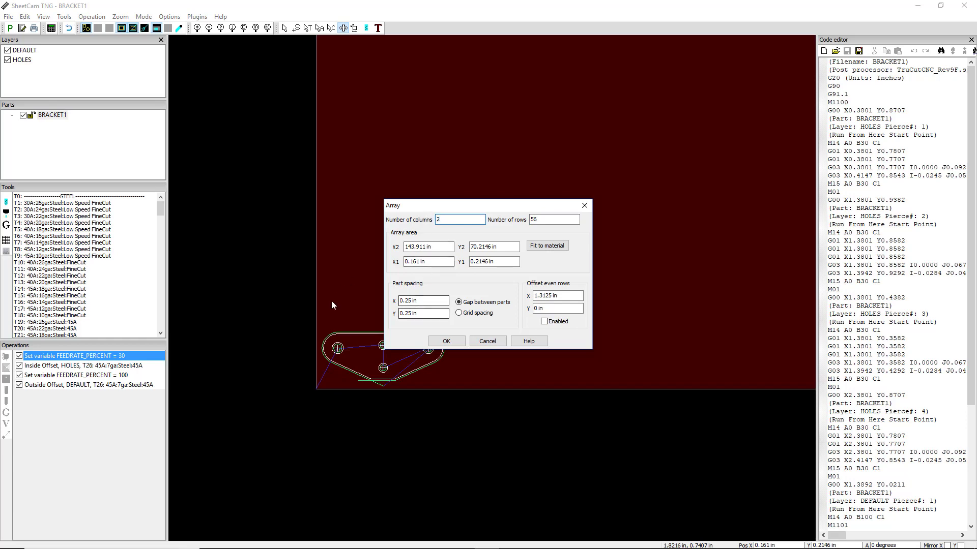
left_click(445, 342)
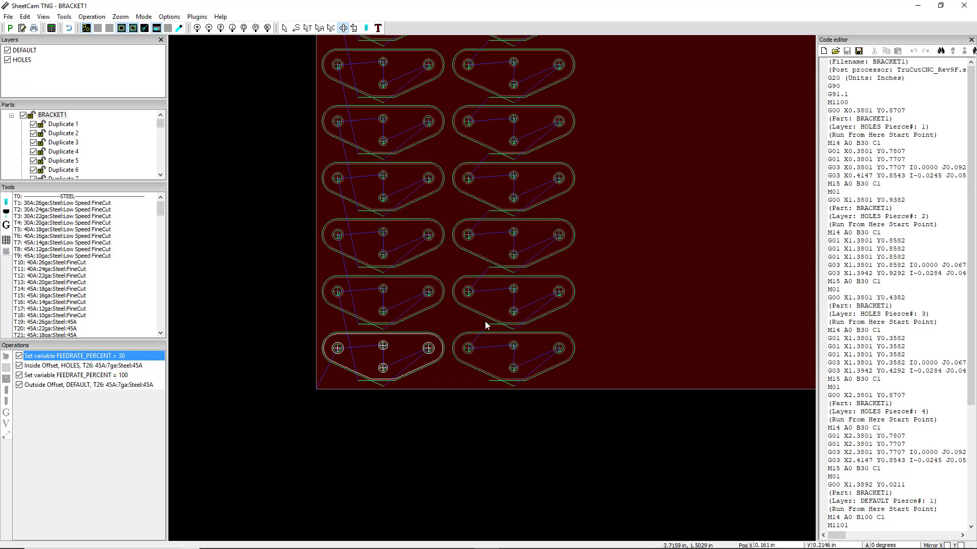
- Examine how the two-column array fills the sheet's height, including its upper and lower ends
scroll(503, 320, "down", 5)
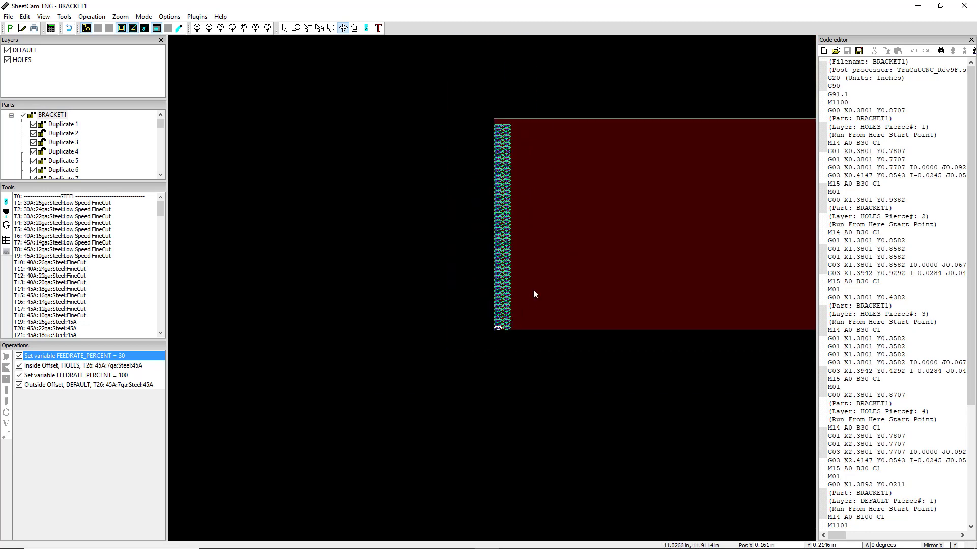
scroll(408, 468, "up", 5)
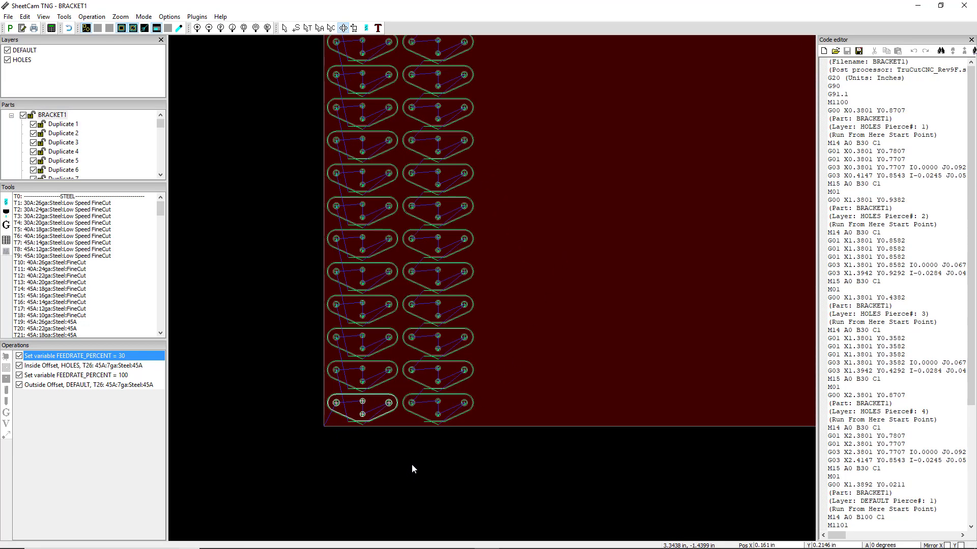
scroll(404, 412, "up", 1)
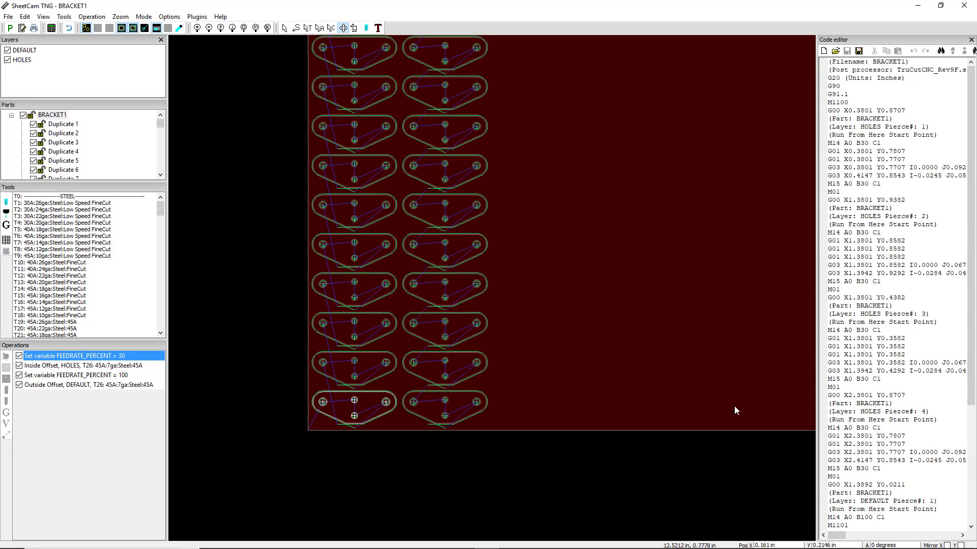
scroll(487, 417, "down", 5)
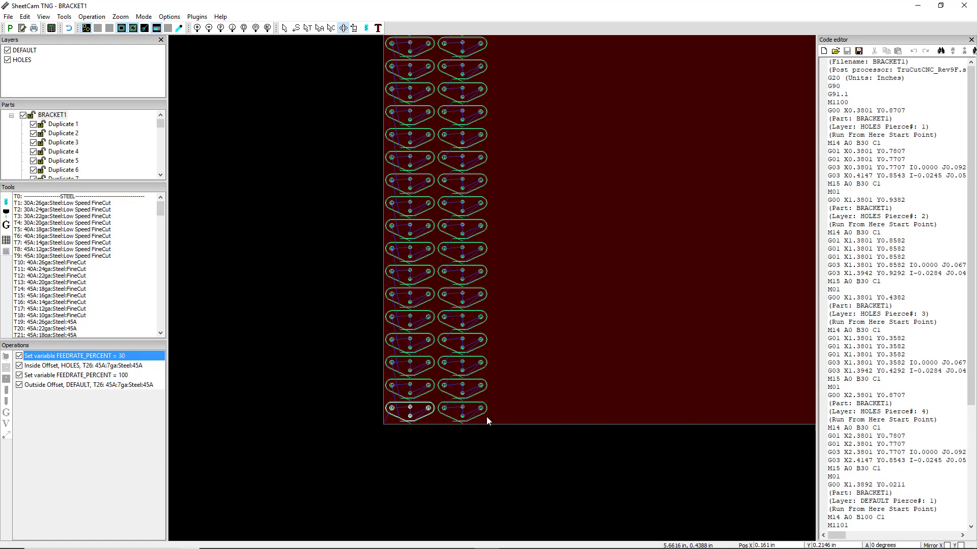
scroll(486, 417, "down", 1)
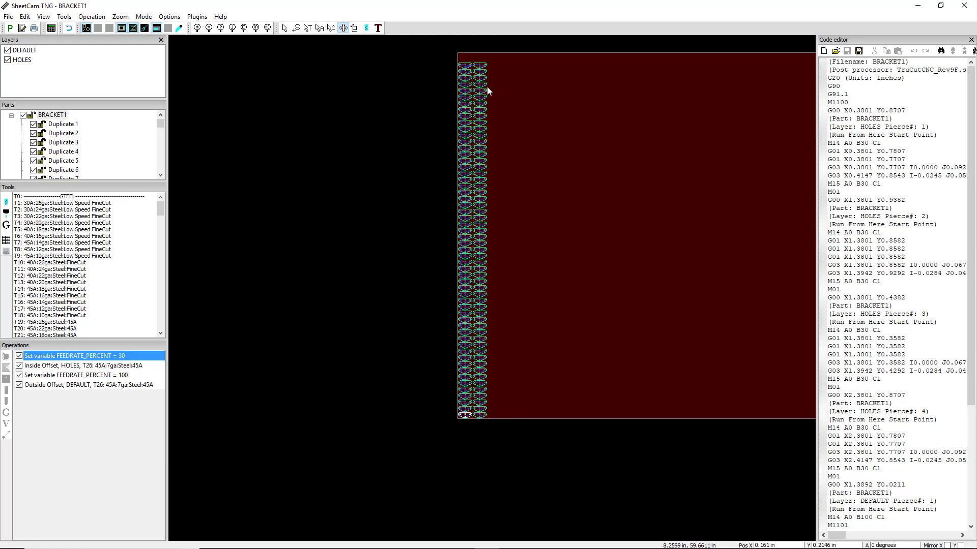
scroll(502, 59, "up", 1)
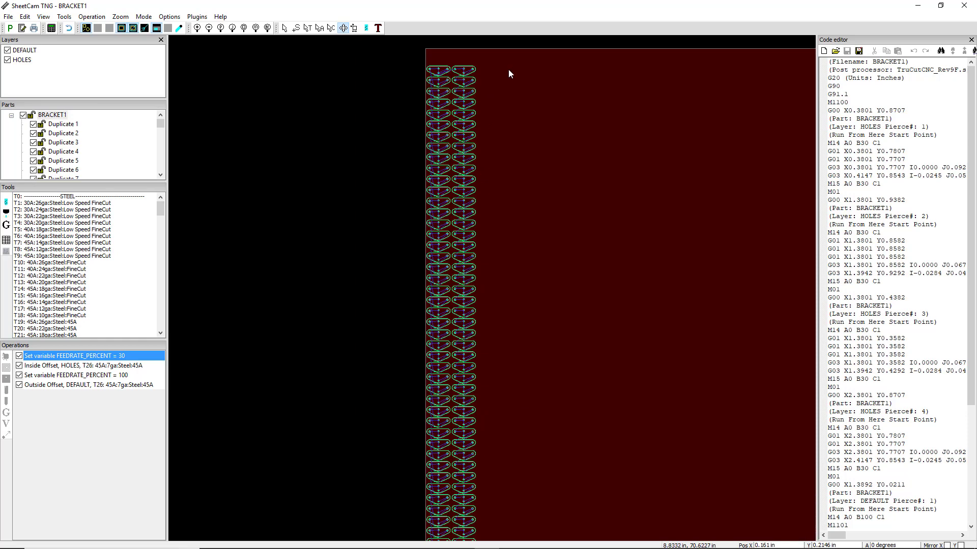
scroll(501, 149, "down", 1)
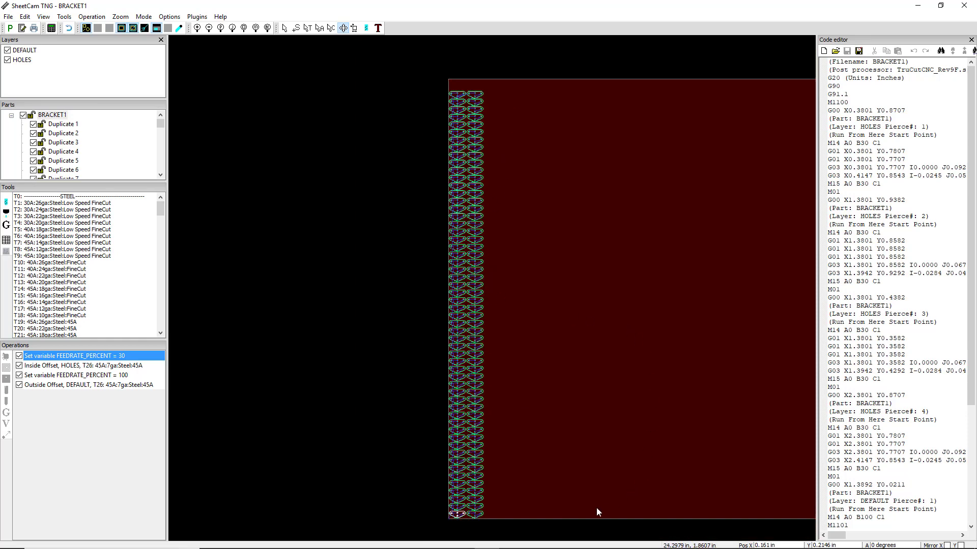
scroll(596, 506, "up", 1)
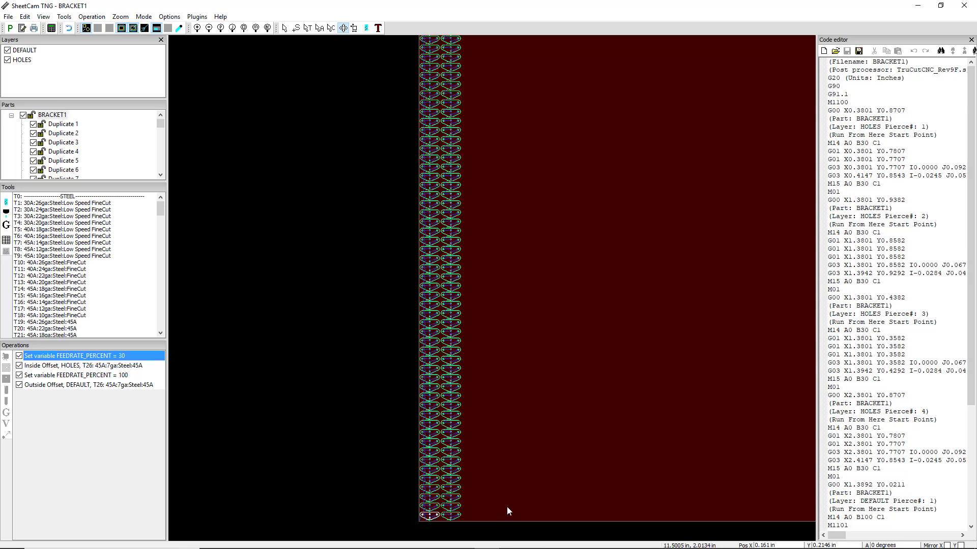
scroll(671, 482, "down", 1)
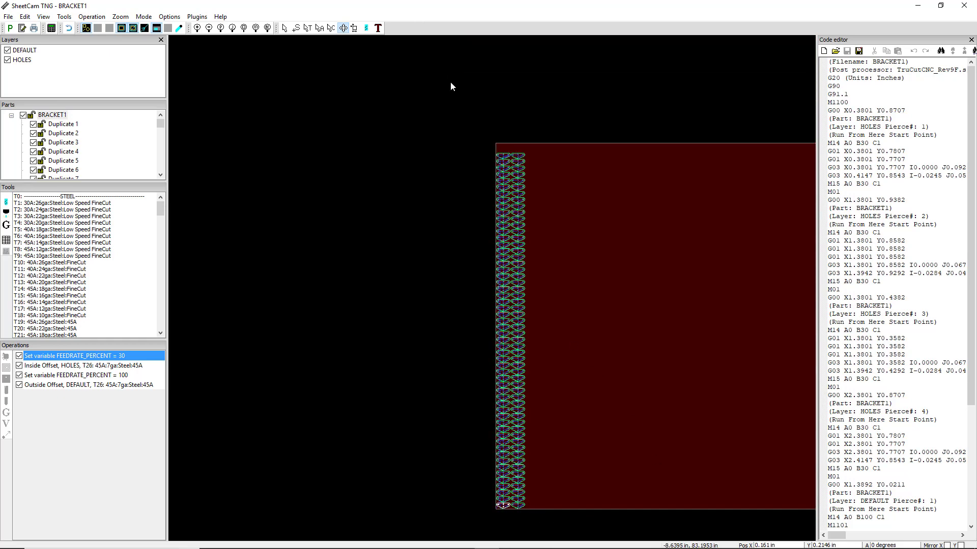
- Delete all arrayed duplicates, keeping only the original bracket in the sheet corner
left_click_drag(483, 106, 665, 505)
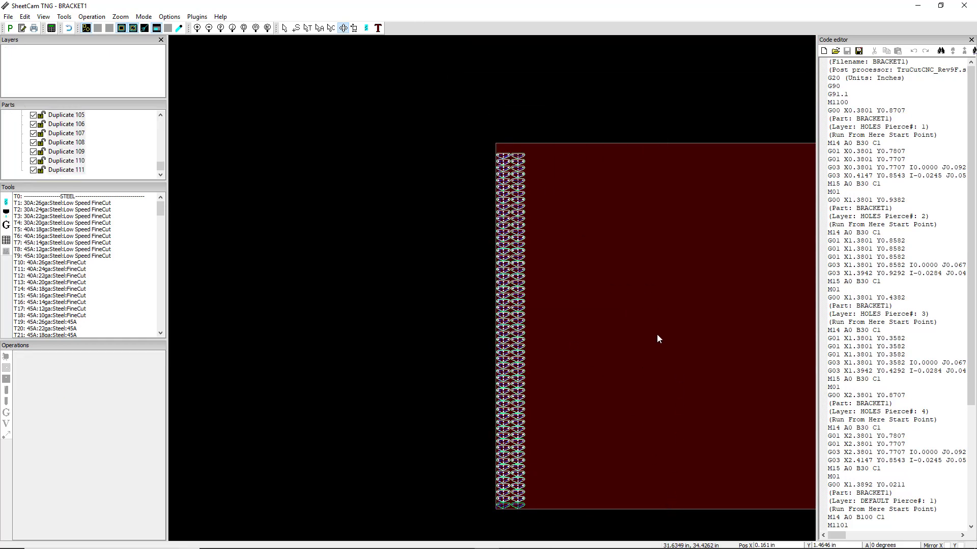
key("Delete")
scroll(524, 513, "up", 3)
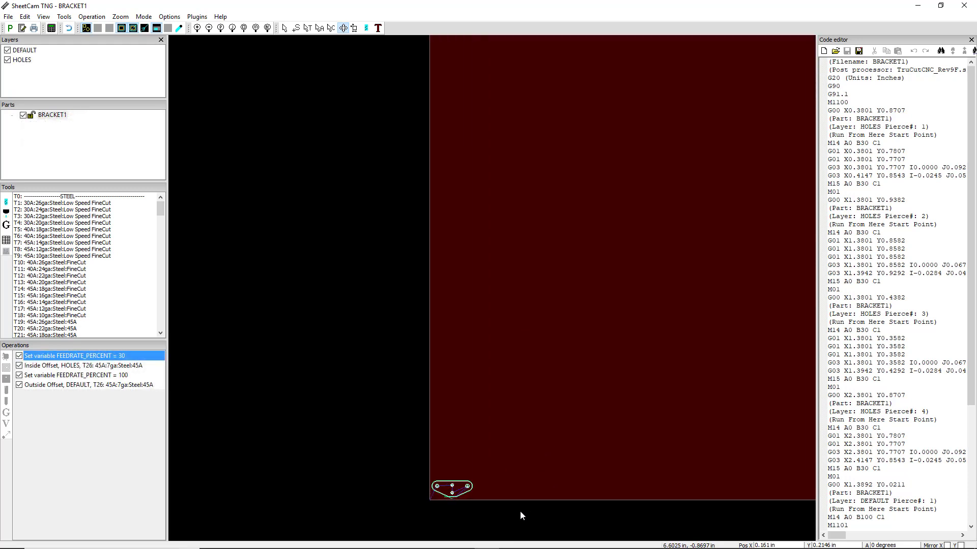
scroll(452, 516, "up", 3)
scroll(450, 482, "up", 2)
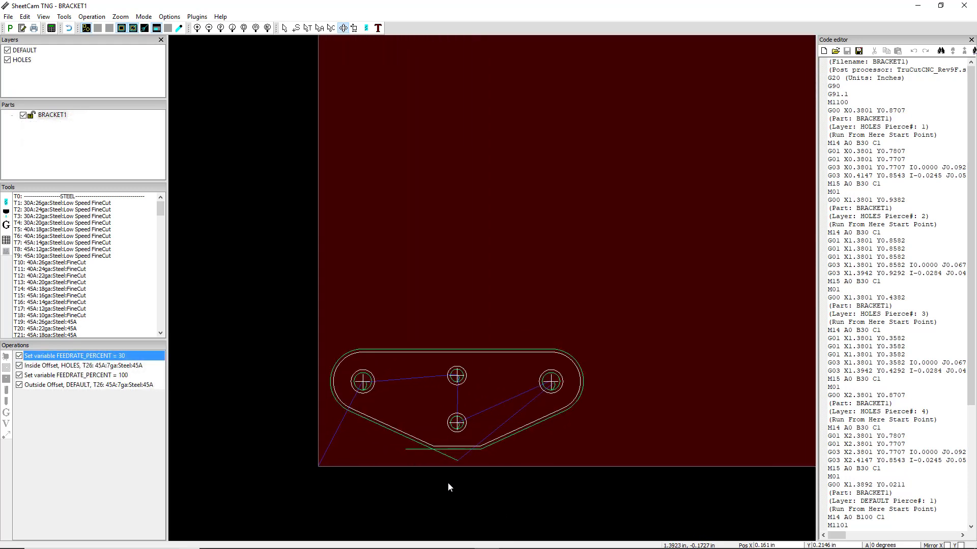